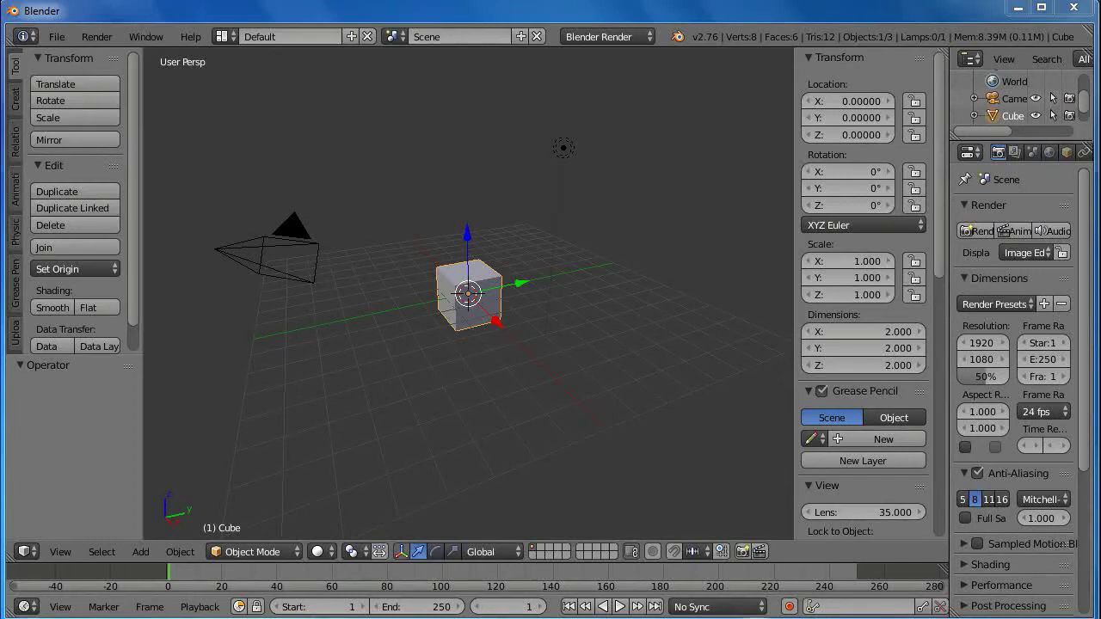
# Collapse and restore the Tool Shelf, then toggle it with T until it ends hidden
pyautogui.press('a')
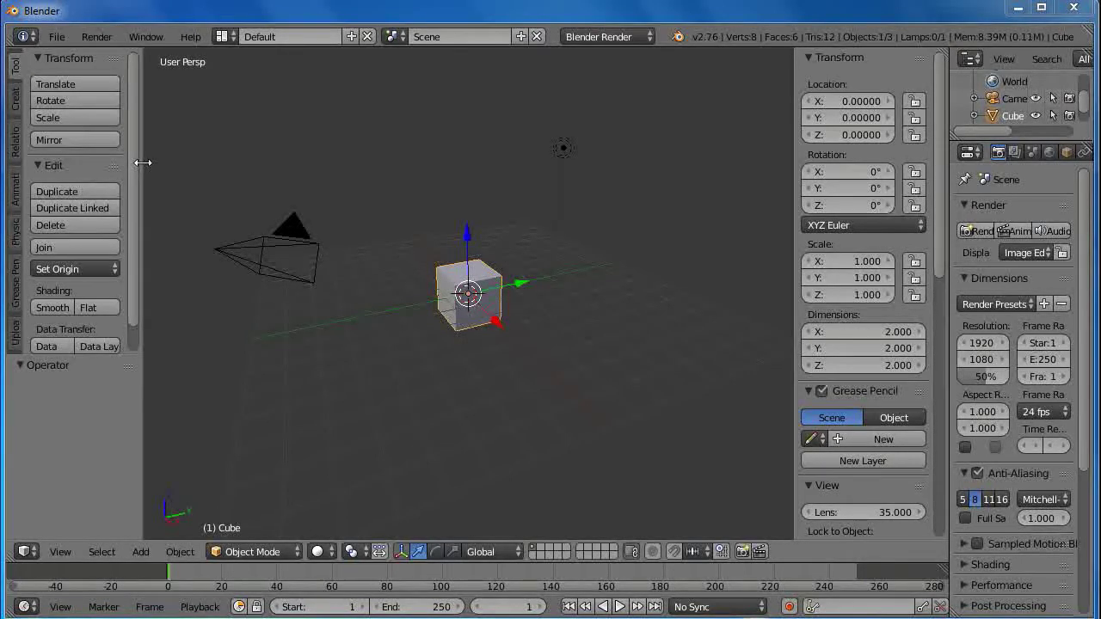
pyautogui.moveTo(142, 163); pyautogui.dragTo(6, 174)
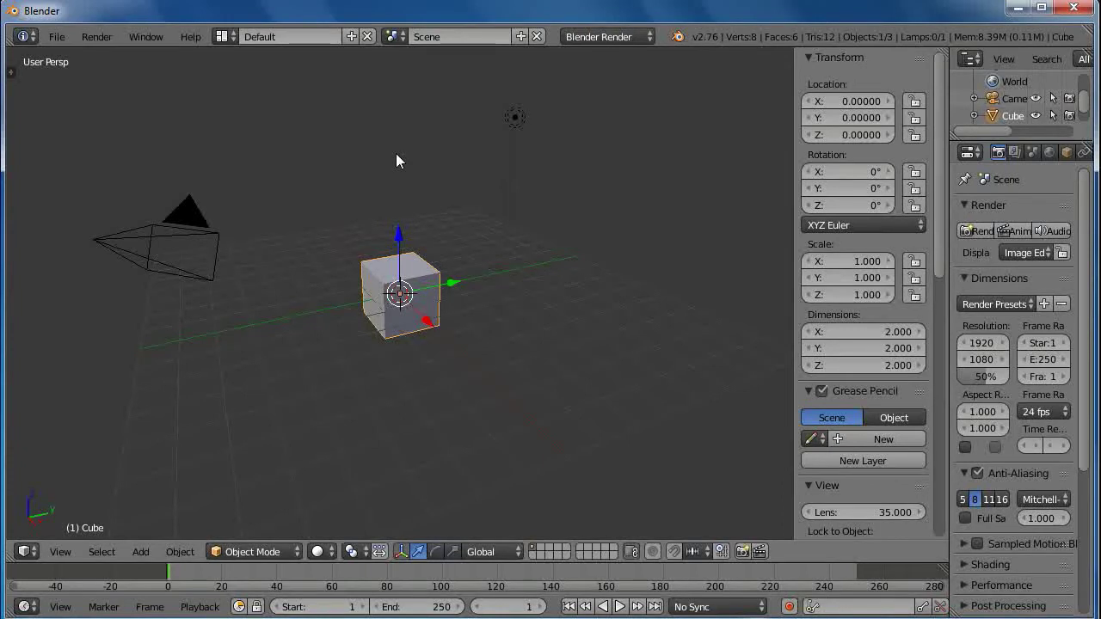
pyautogui.click(15, 72)
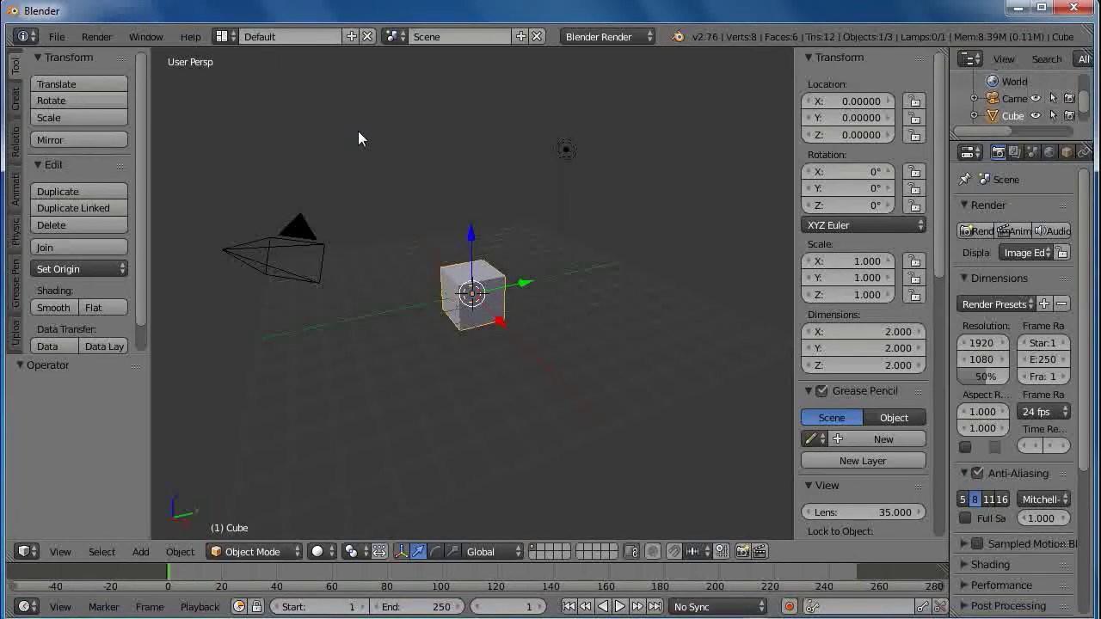
pyautogui.press('t')
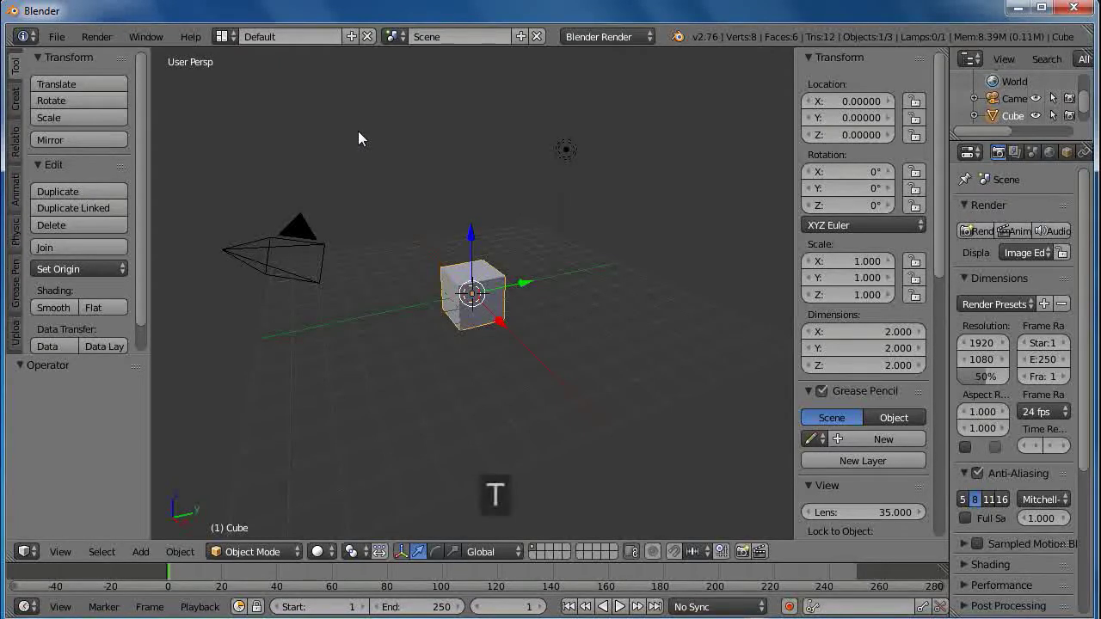
pyautogui.press('t')
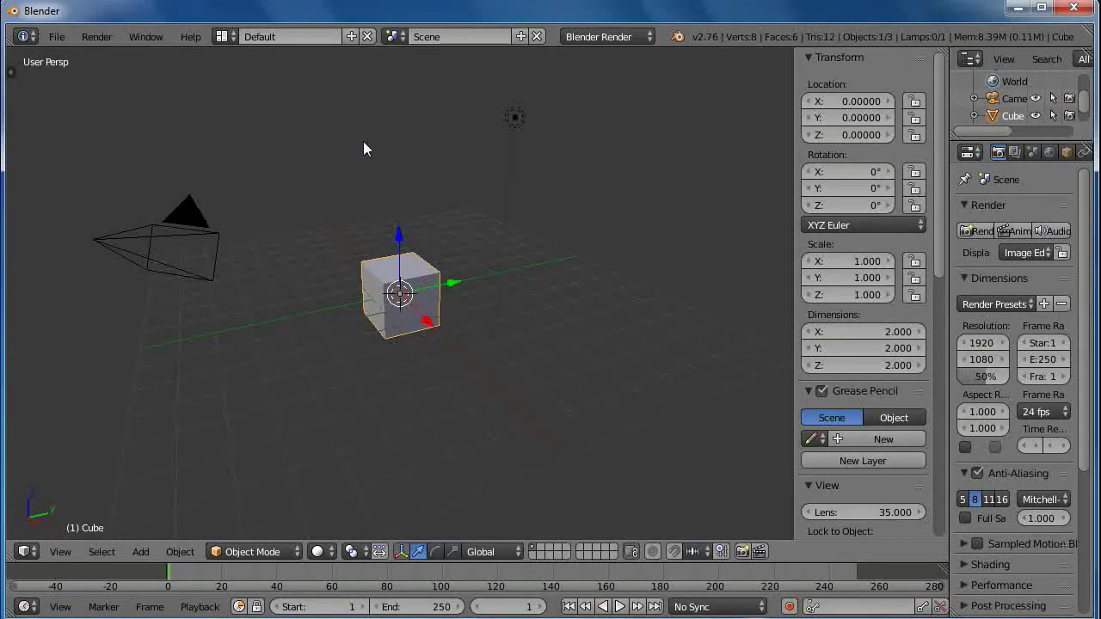
pyautogui.press('t')
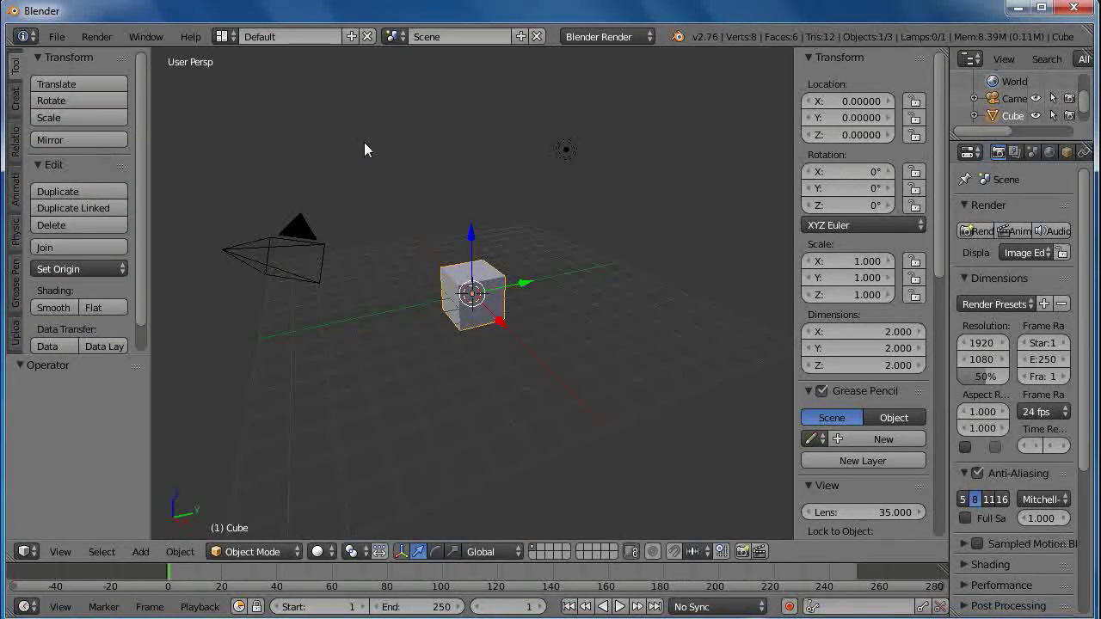
pyautogui.press('t')
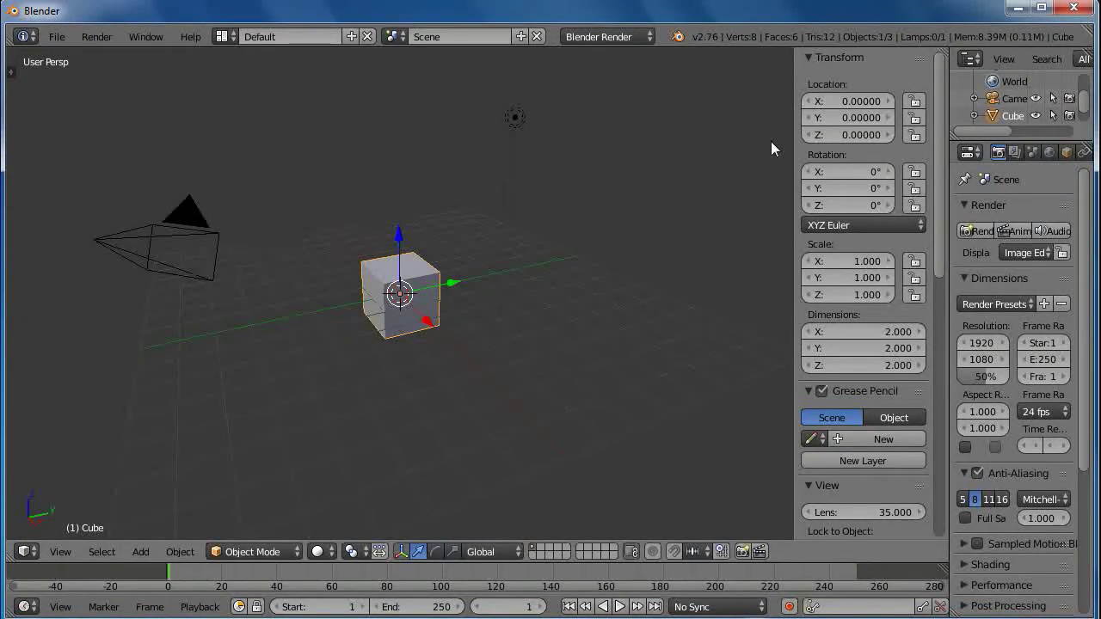
# Close, reopen and finally hide the N-panel transform sidebar, then orbit around the cube
pyautogui.moveTo(797, 146); pyautogui.dragTo(941, 148)
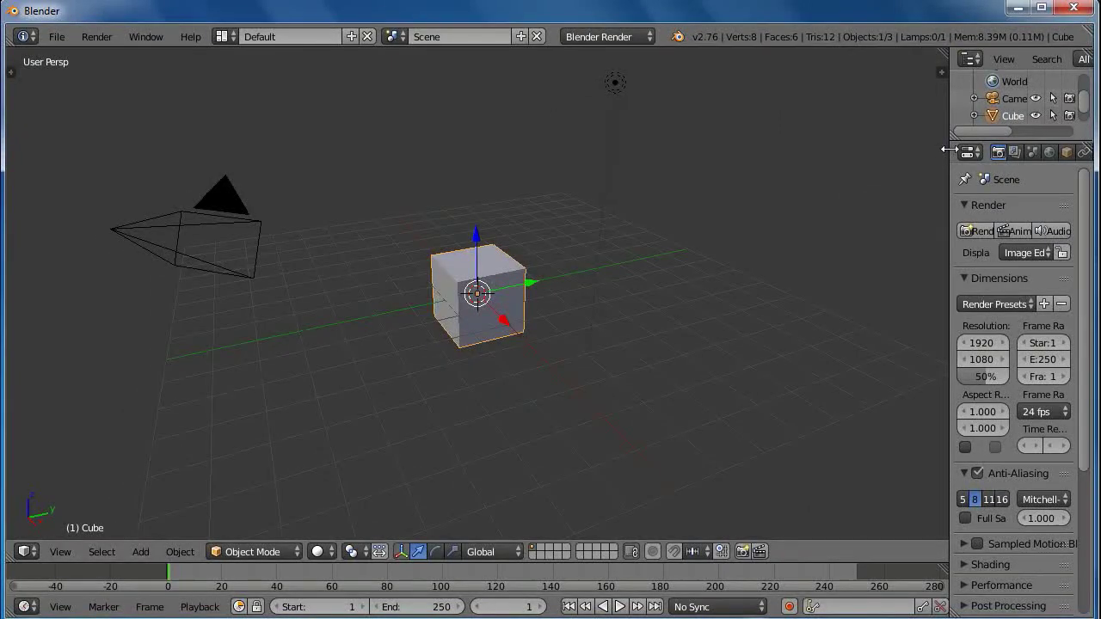
pyautogui.click(942, 74)
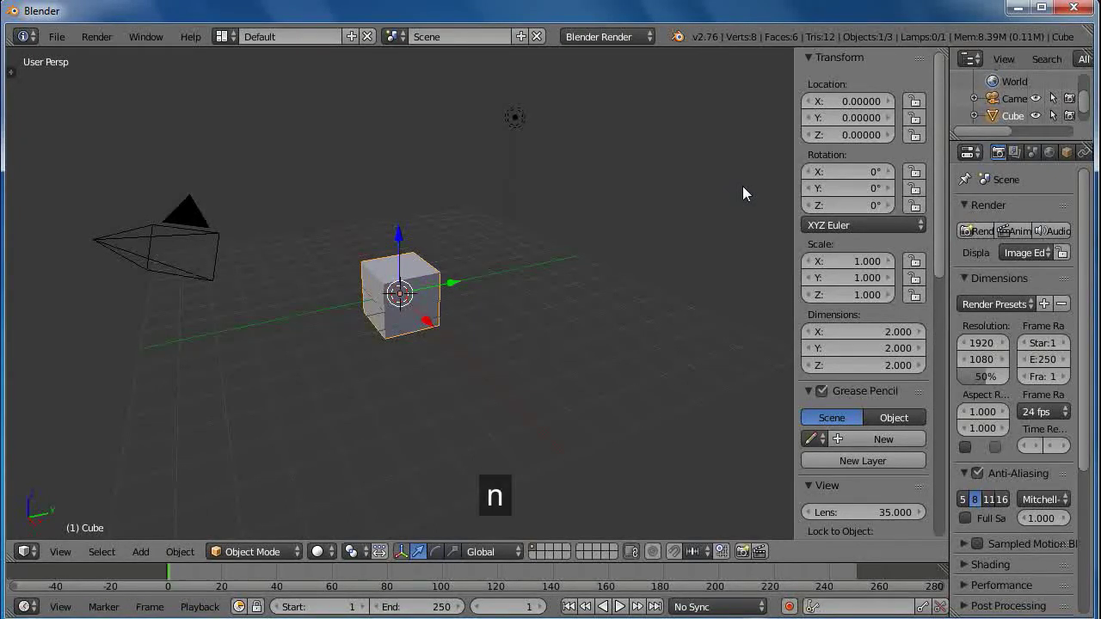
pyautogui.press('n')
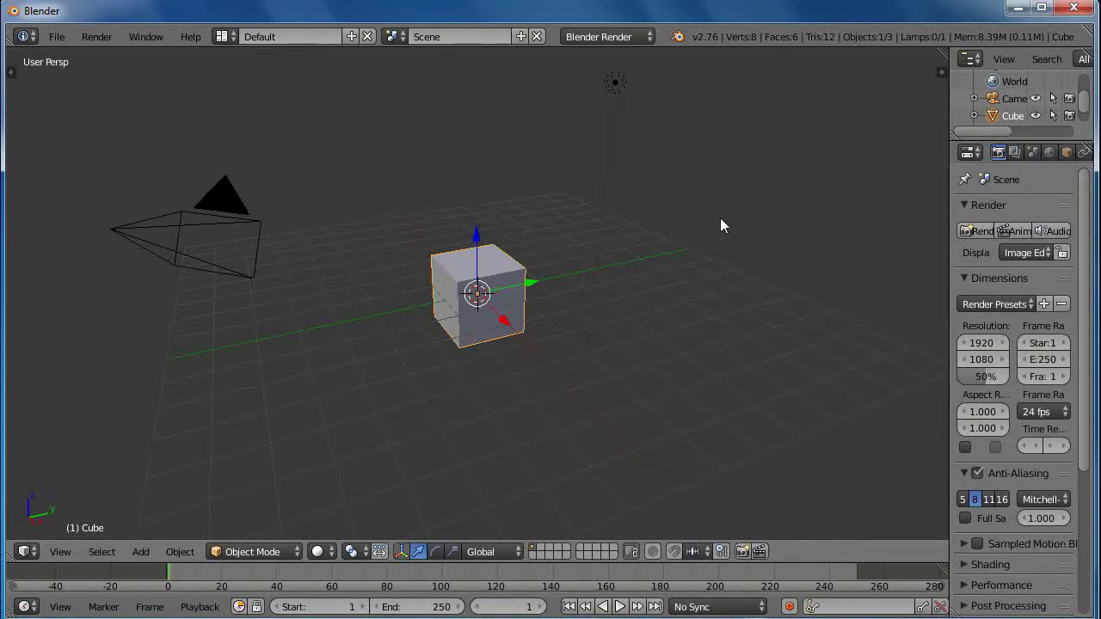
pyautogui.moveTo(718, 231); pyautogui.dragTo(536, 241, button='middle')
# Drag the cube up along its blue Z arrow and orbit around it from several sides
pyautogui.scroll(-3, 828, 221)
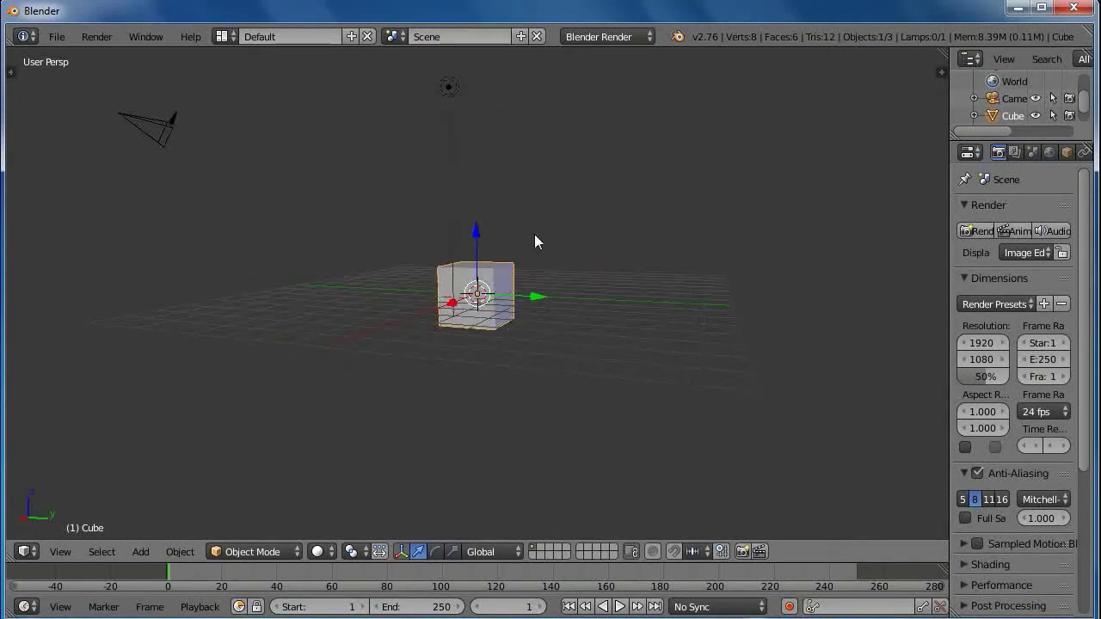
pyautogui.moveTo(476, 229); pyautogui.dragTo(486, 180)
pyautogui.moveTo(610, 222); pyautogui.dragTo(795, 250, button='middle')
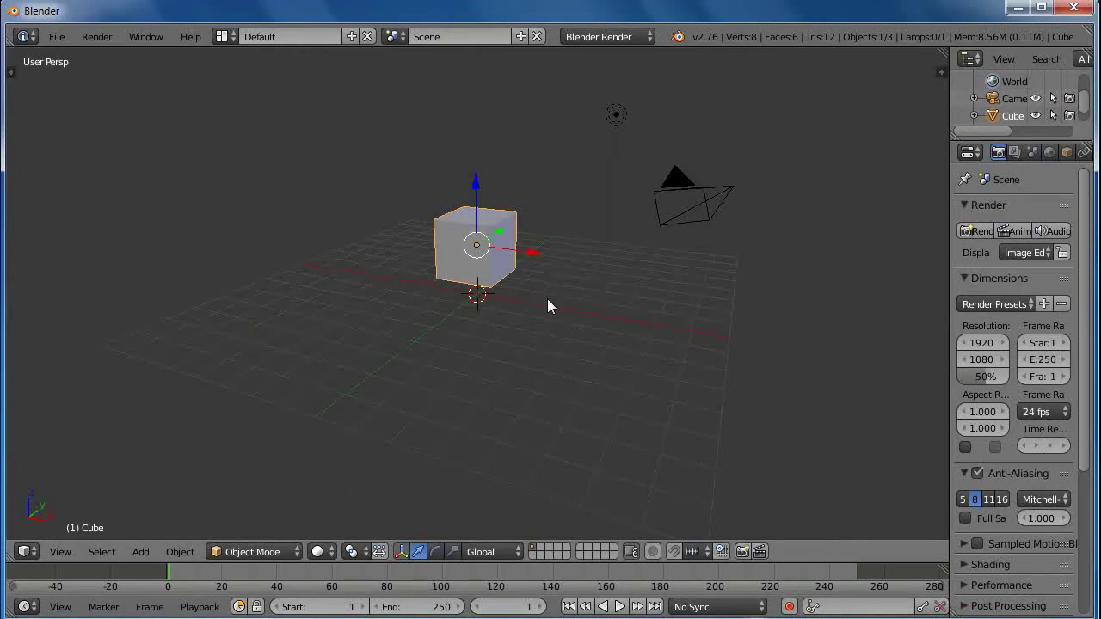
pyautogui.moveTo(619, 285); pyautogui.dragTo(452, 301, button='middle')
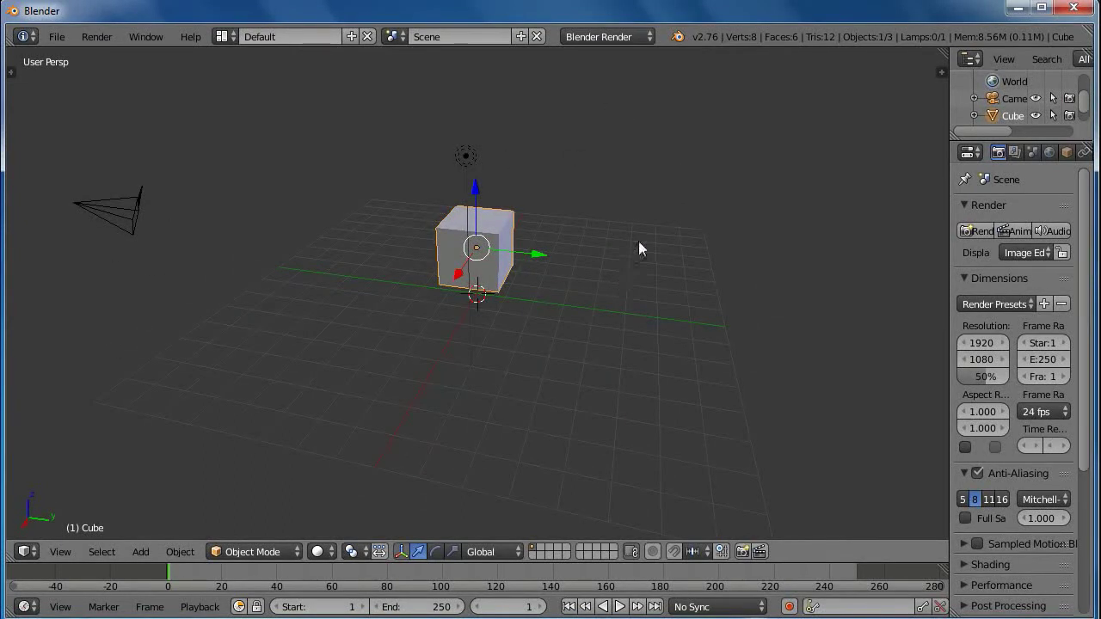
pyautogui.moveTo(639, 241); pyautogui.dragTo(773, 218, button='middle')
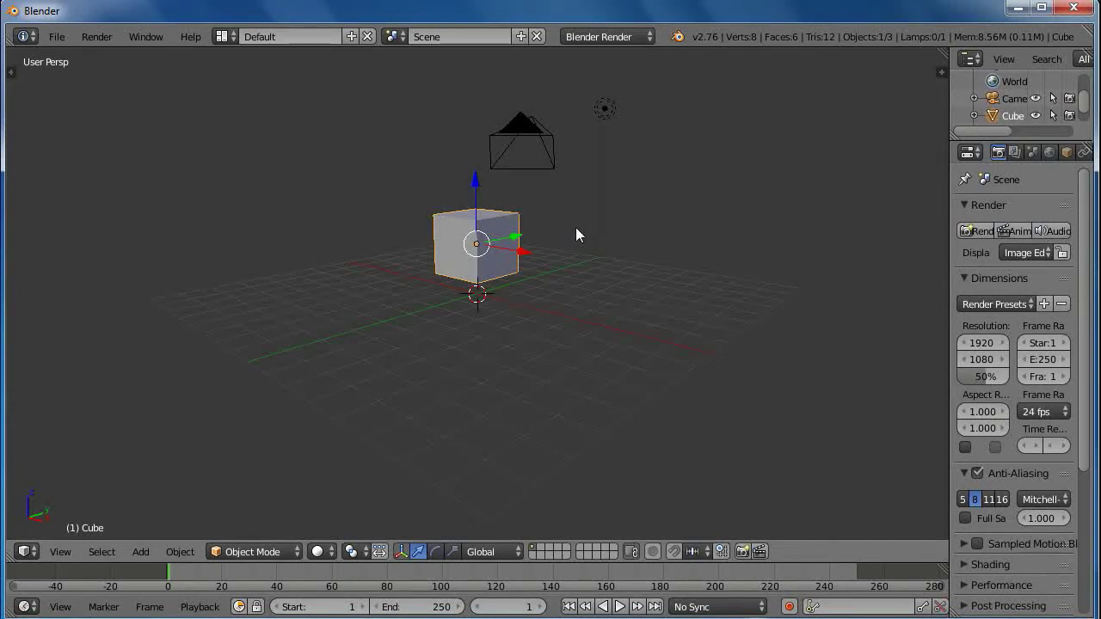
pyautogui.keyDown('shift'); pyautogui.scroll(-1, 576, 227); pyautogui.keyUp('shift')
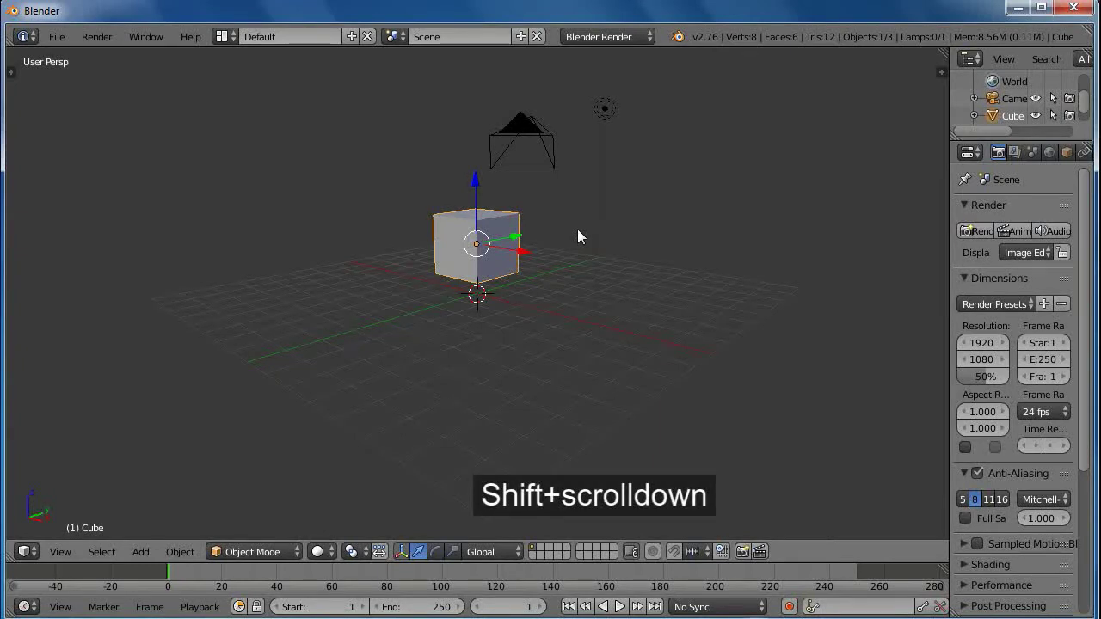
# Orbit the view until the camera sits directly above the raised cube
pyautogui.moveTo(578, 229); pyautogui.dragTo(544, 241, button='middle')
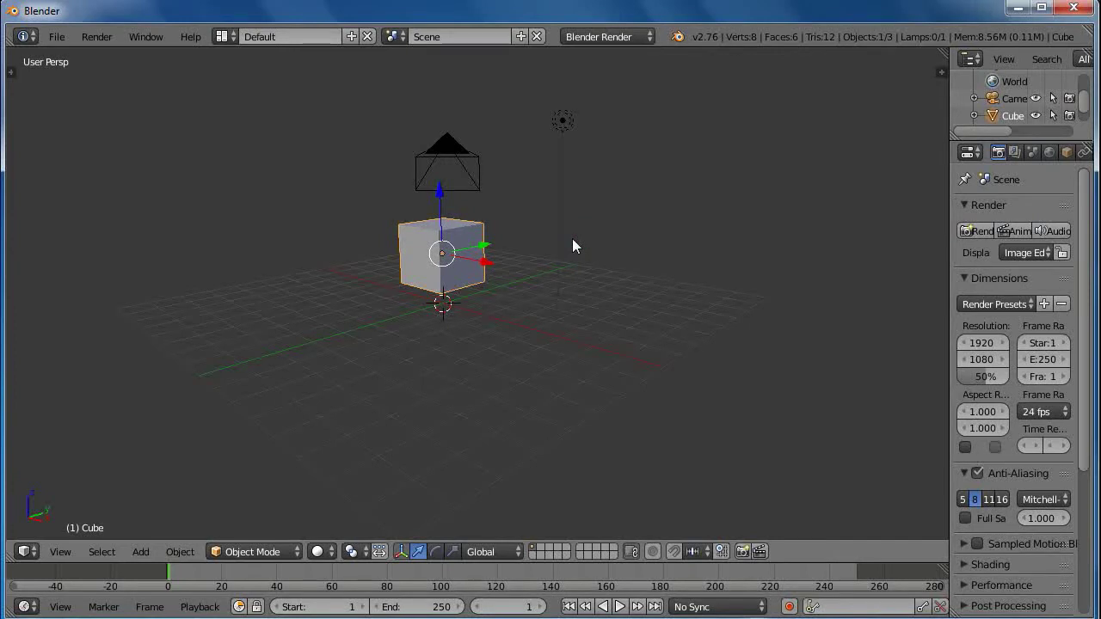
pyautogui.scroll(-6, 572, 246)
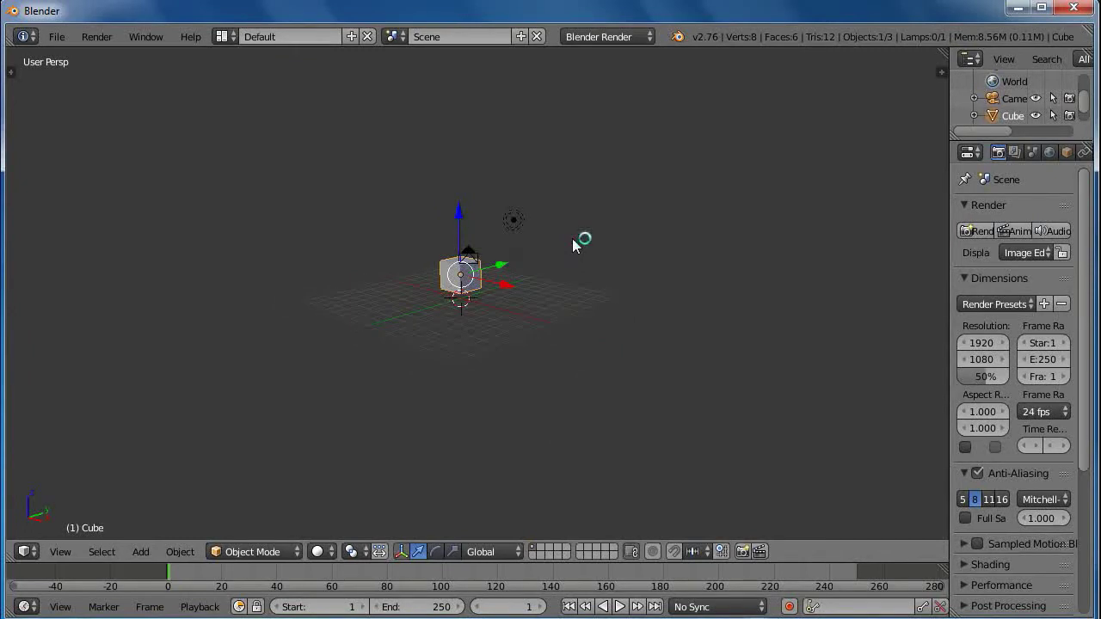
# Zoom in and out and orbit, ending zoomed out with the grid, cube and camera visible
pyautogui.scroll(4, 572, 246)
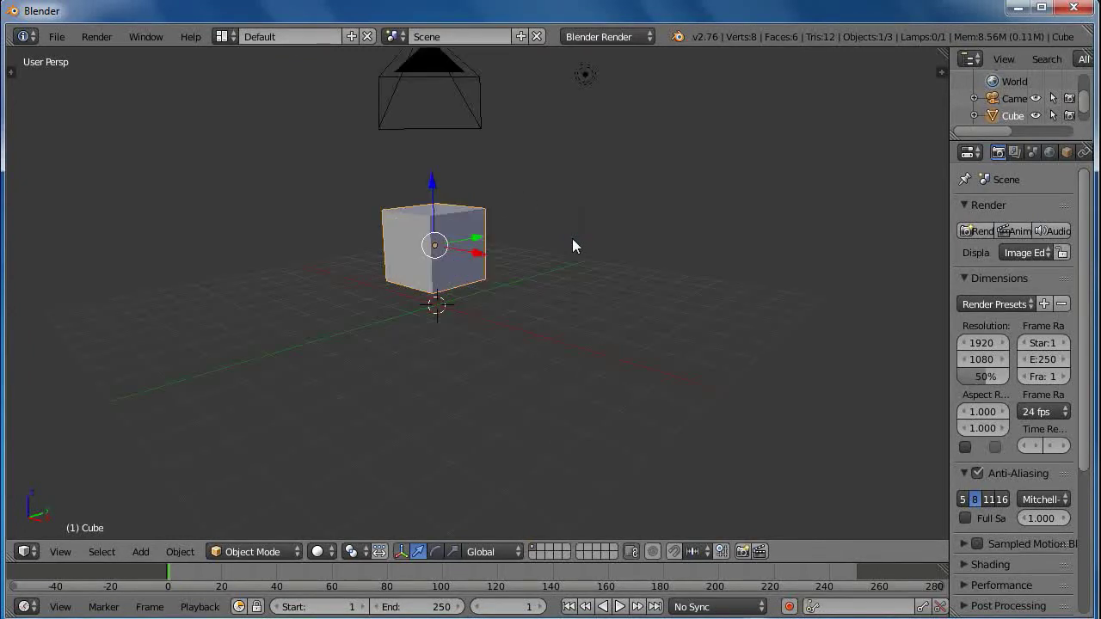
pyautogui.moveTo(572, 246); pyautogui.dragTo(453, 272, button='middle')
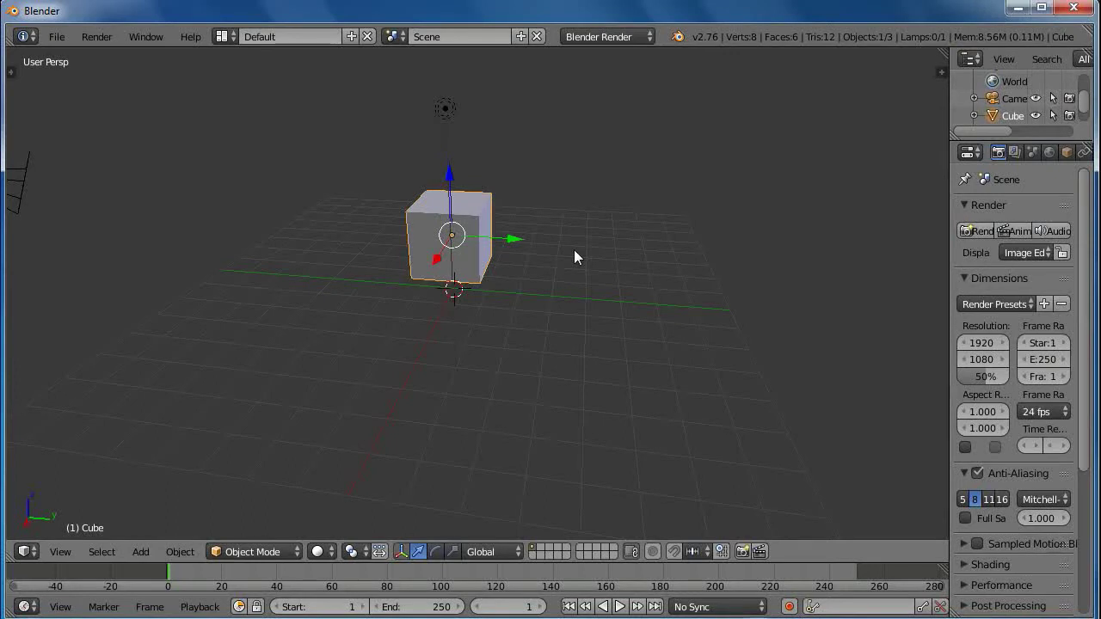
pyautogui.scroll(1, 573, 250)
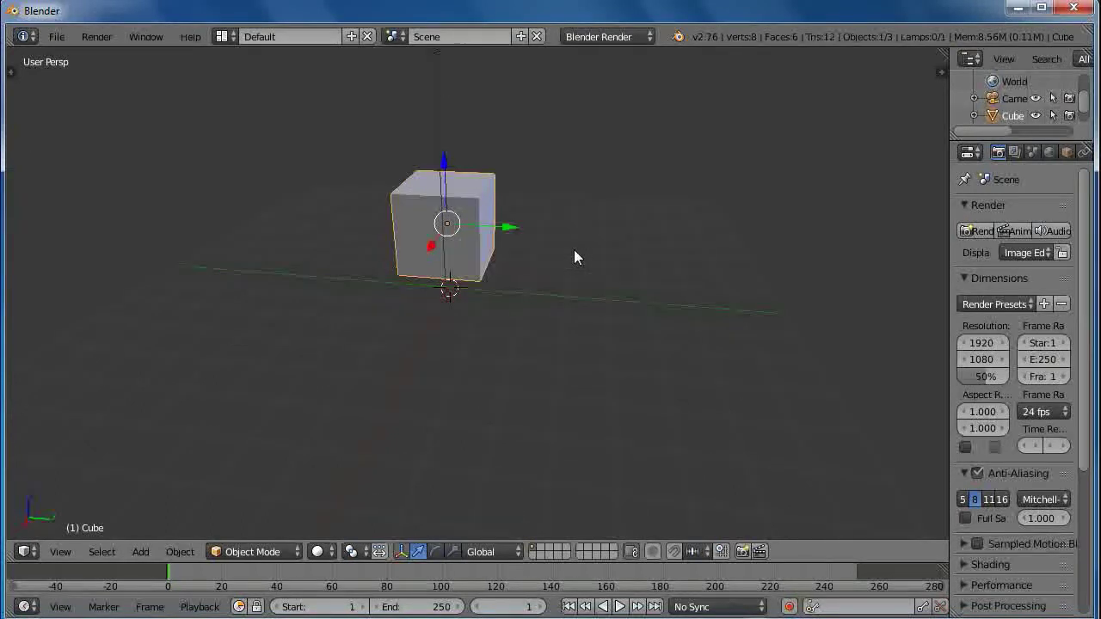
pyautogui.scroll(-5, 574, 250)
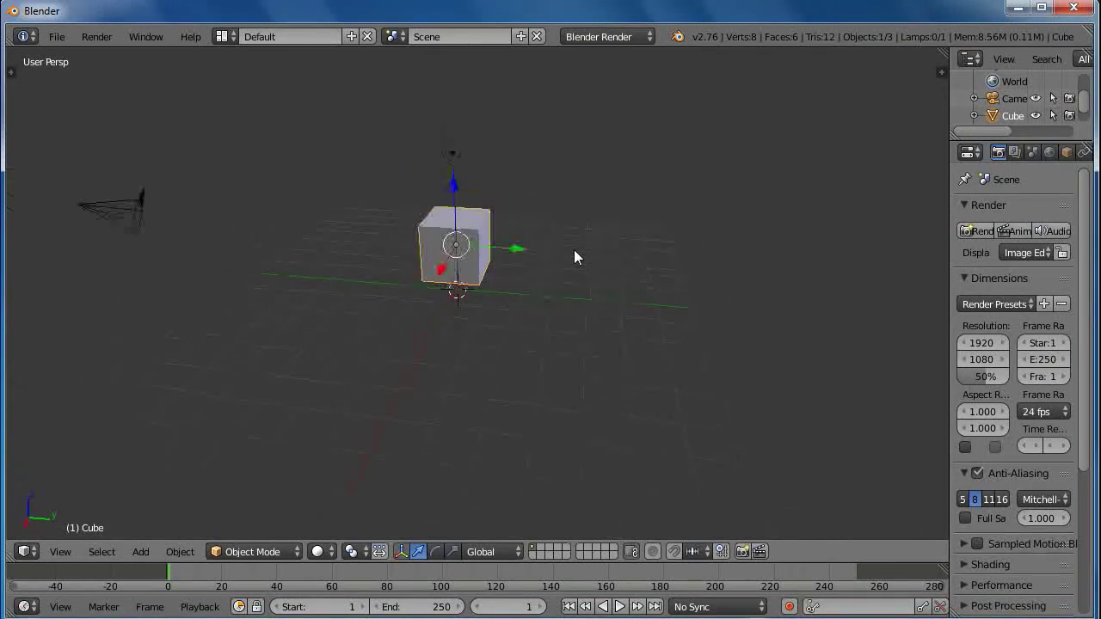
pyautogui.scroll(-1, 574, 249)
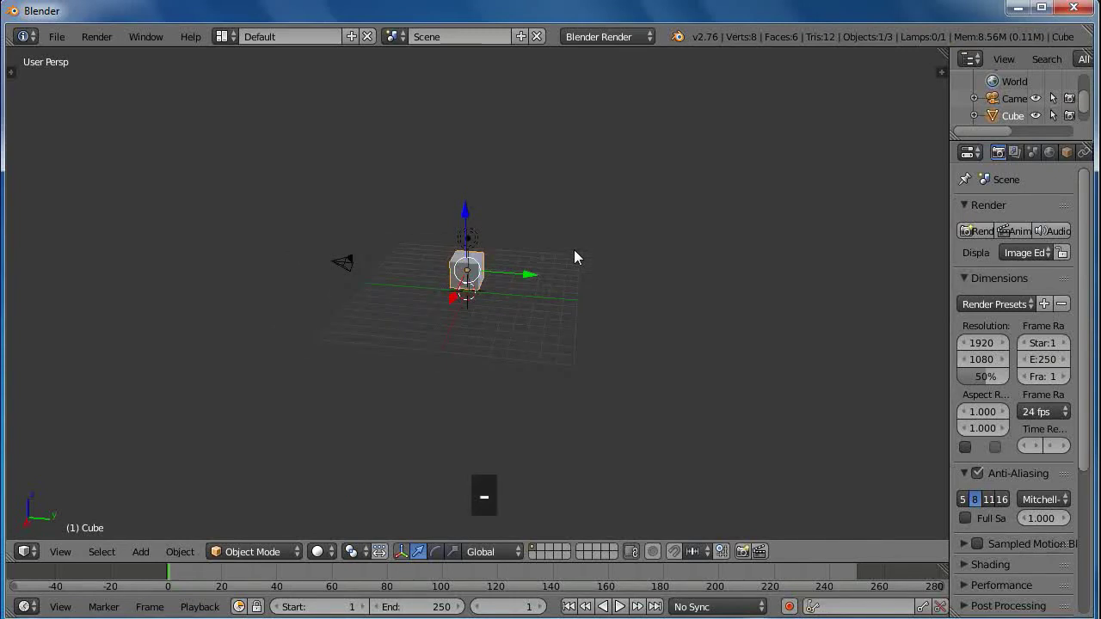
pyautogui.scroll(4, 575, 252)
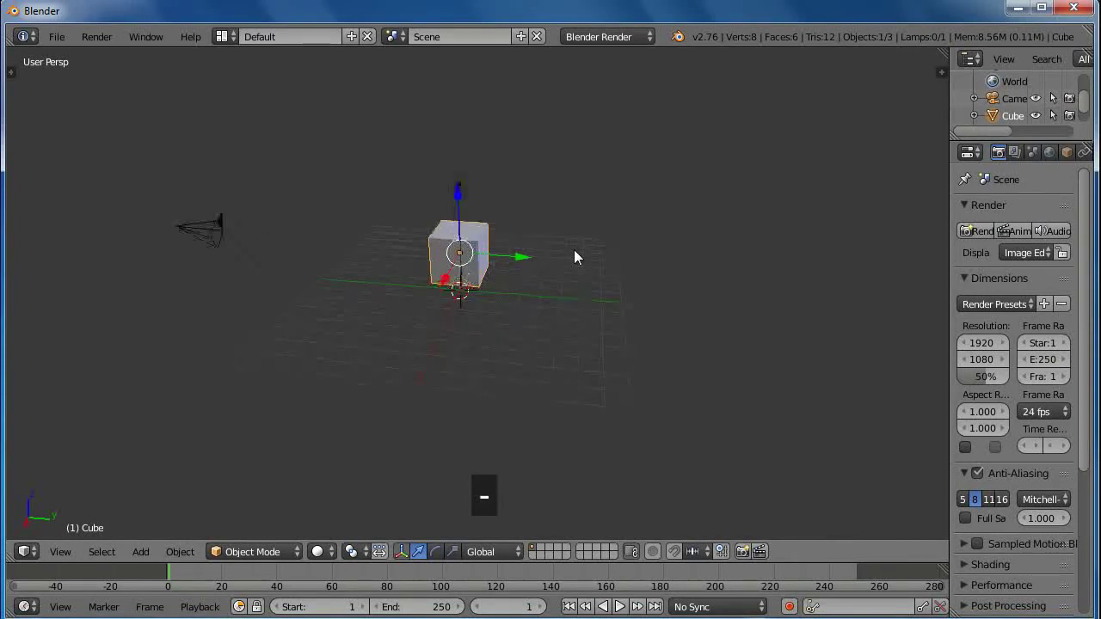
pyautogui.scroll(2, 573, 257)
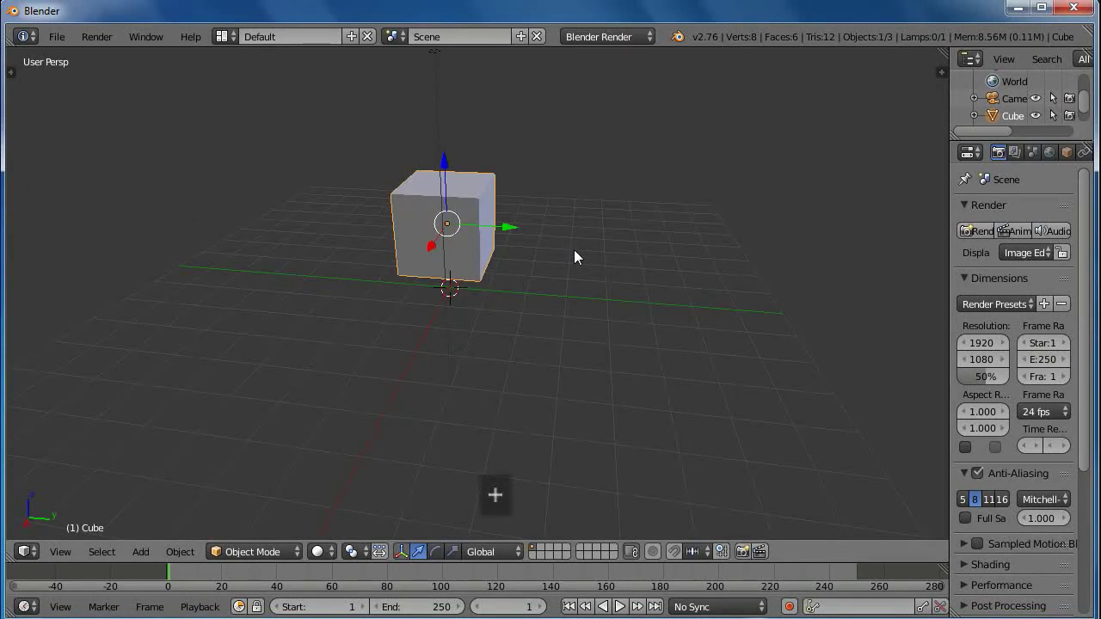
pyautogui.scroll(-4, 574, 252)
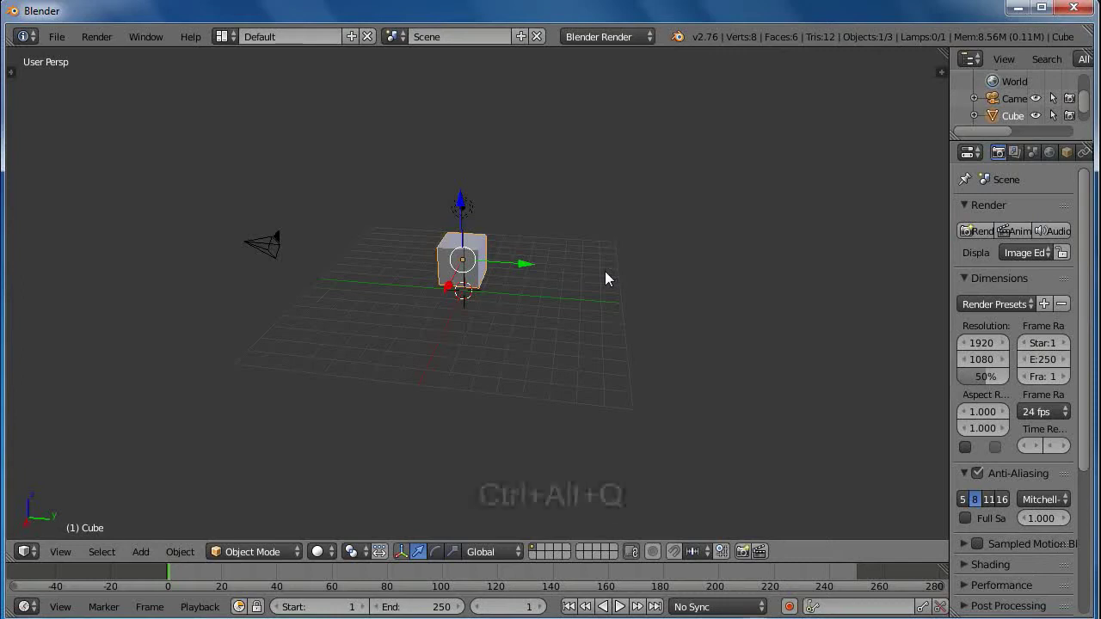
# Toggle quad view on and off, orbit, then snap the single view to Front (Numpad 1)
pyautogui.hotkey('ctrl', 'alt', 'q')
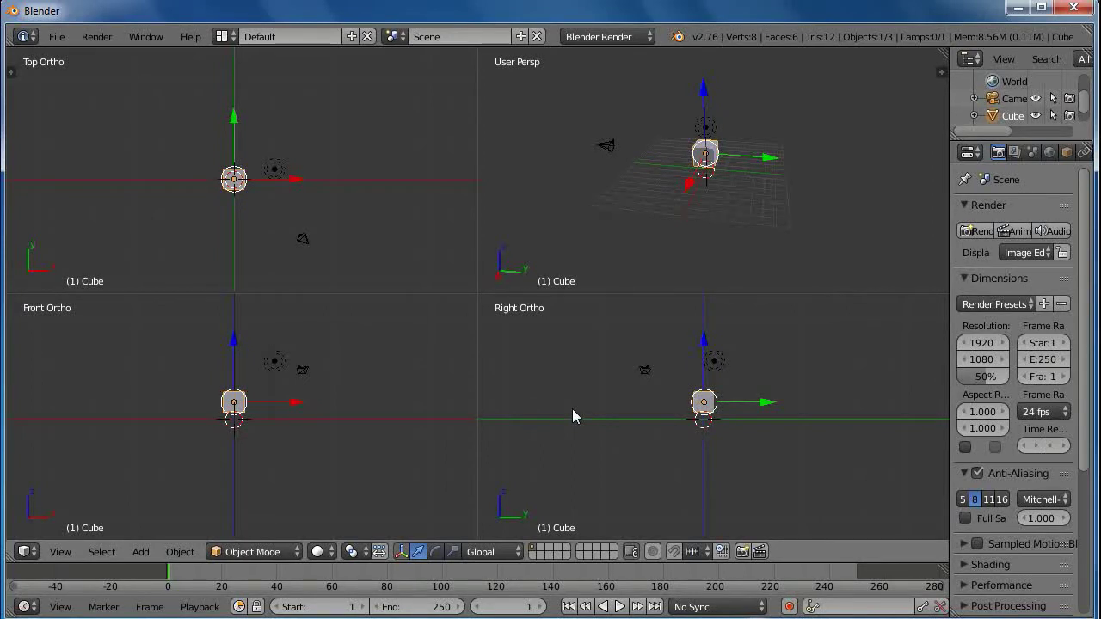
pyautogui.hotkey('ctrl', 'alt', 'q')
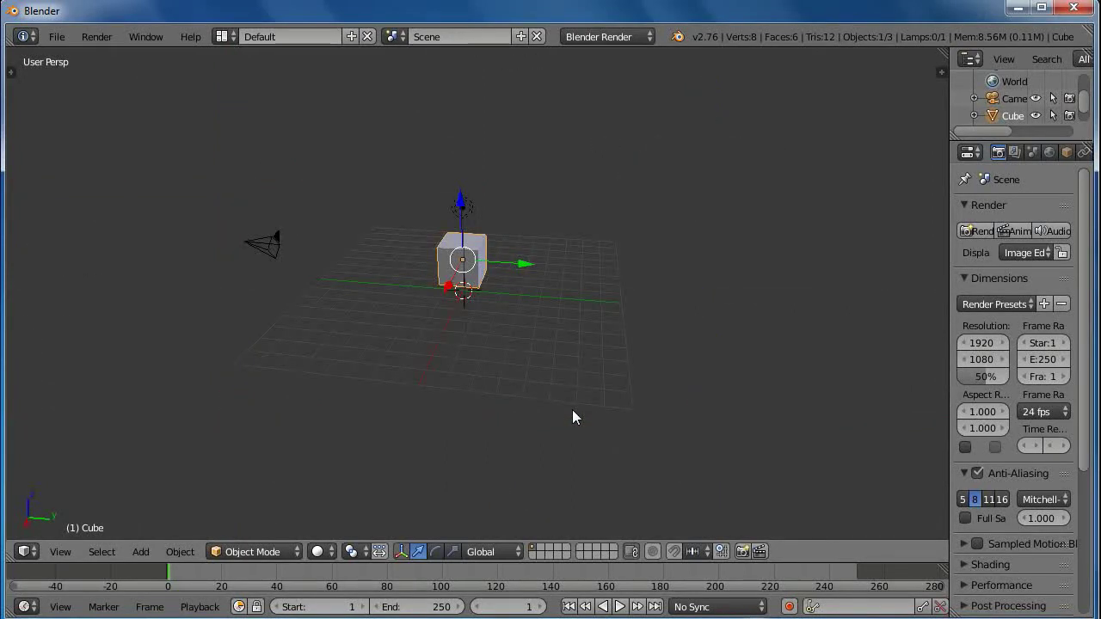
pyautogui.moveTo(631, 339); pyautogui.dragTo(599, 332, button='middle')
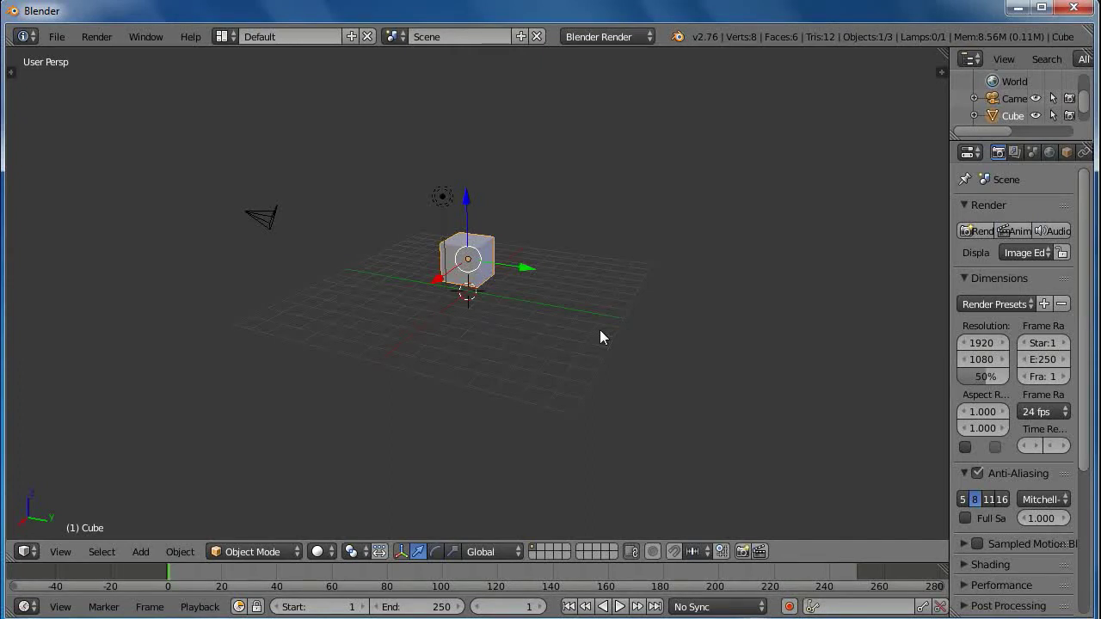
pyautogui.press('KP_1')
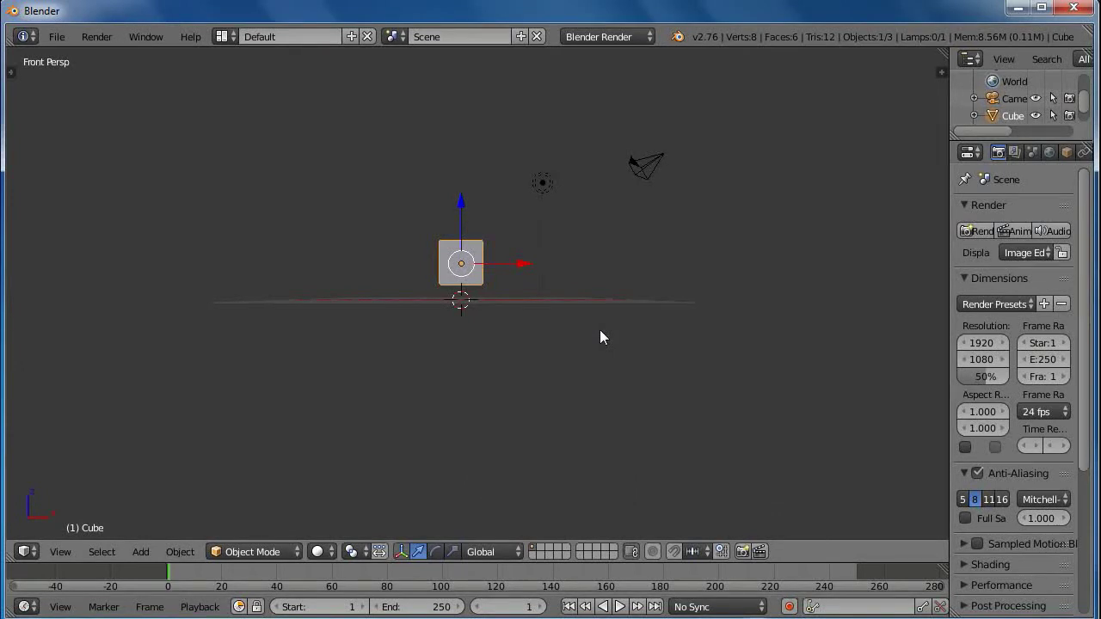
pyautogui.press('KP_5')
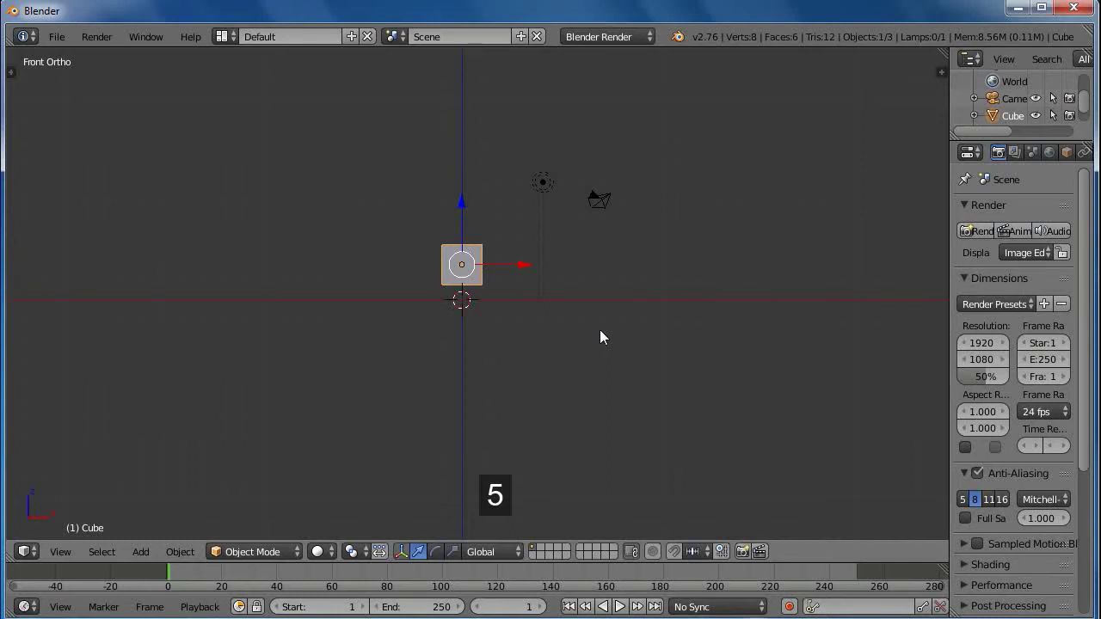
pyautogui.press('KP_3')
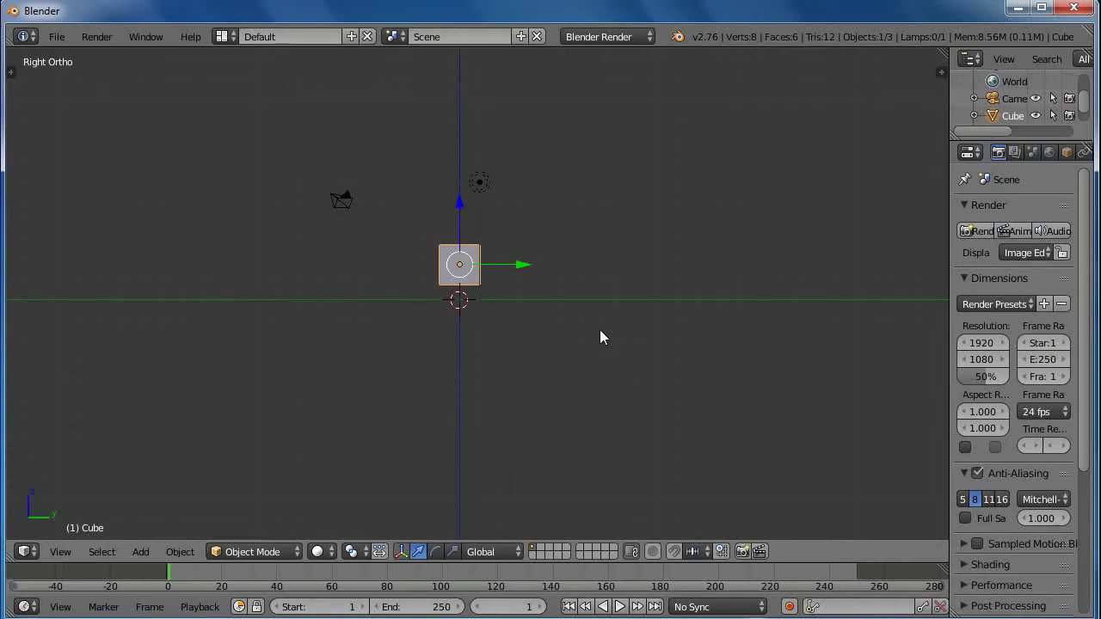
pyautogui.press('KP_7')
pyautogui.press('KP_7')
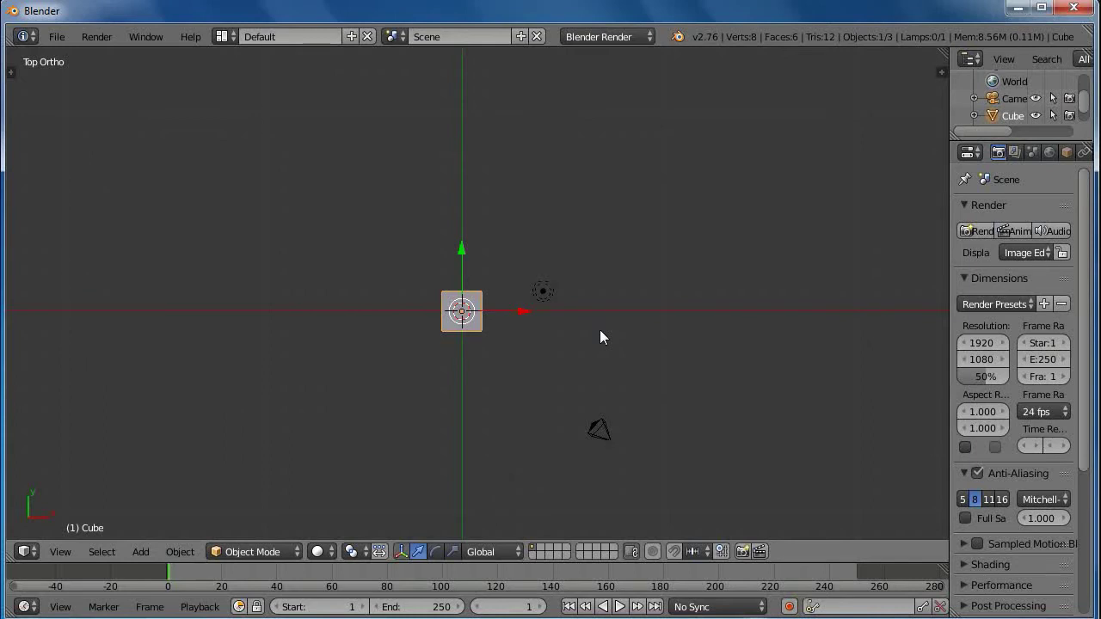
pyautogui.press('KP_5')
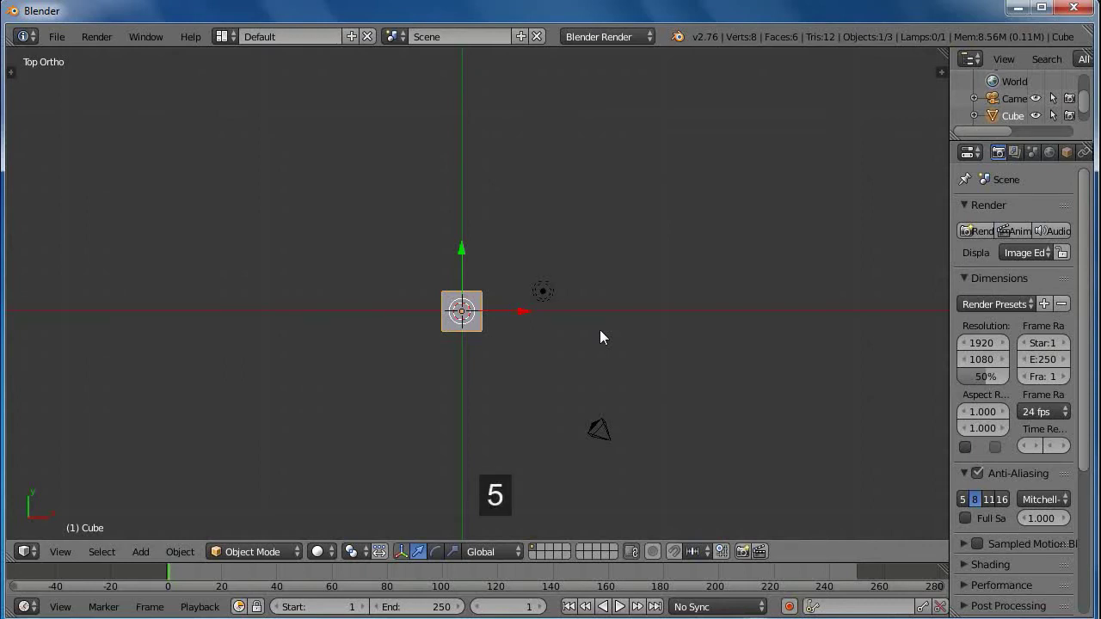
pyautogui.press('KP_5')
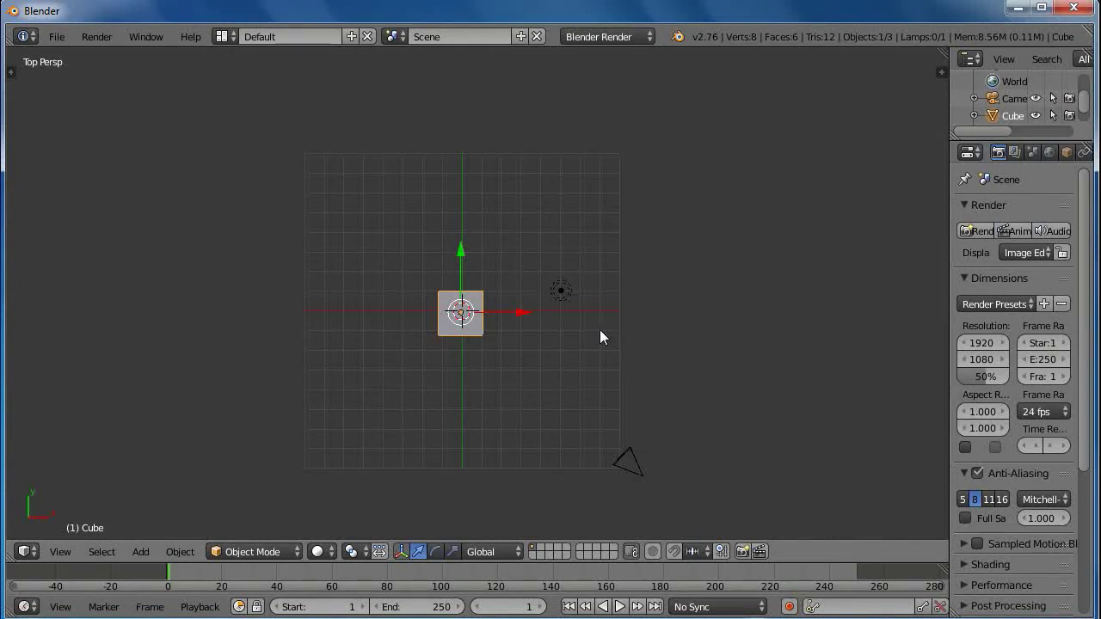
pyautogui.press('KP_1')
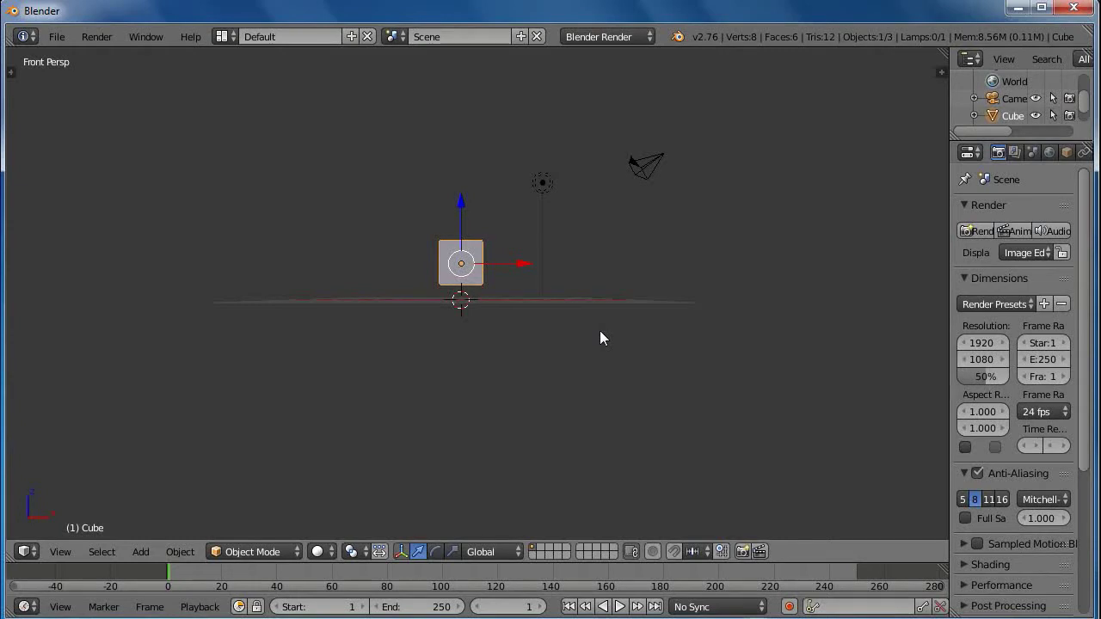
pyautogui.moveTo(628, 312); pyautogui.dragTo(407, 354, button='middle')
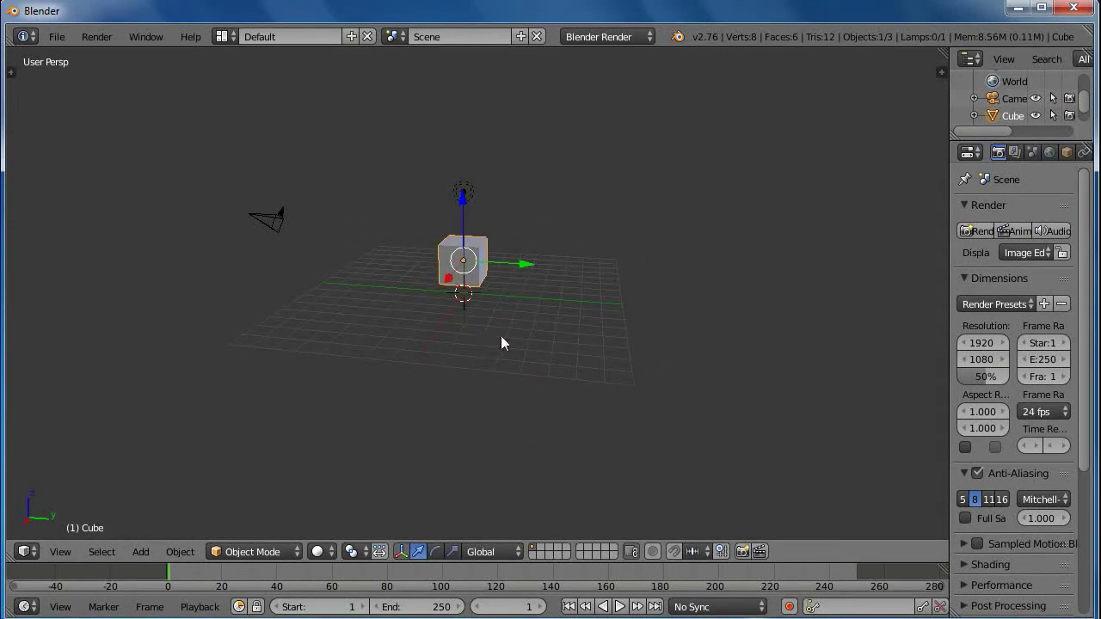
# Orbit around the cube, then snap to the Front view and the Back view (Ctrl+Numpad 1)
pyautogui.moveTo(566, 342); pyautogui.dragTo(651, 347, button='middle')
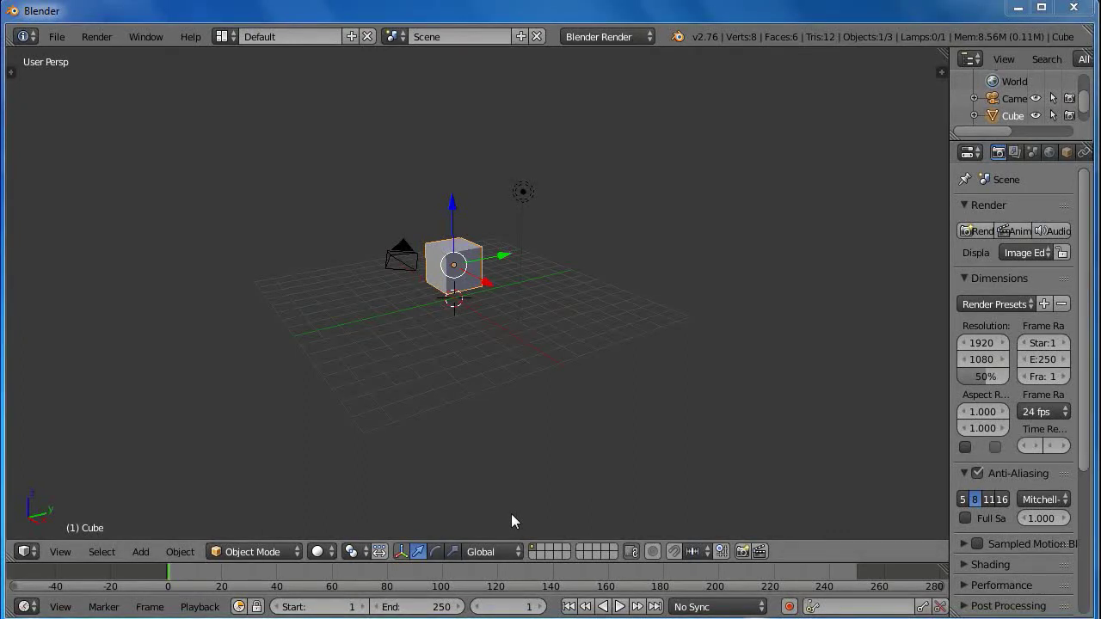
pyautogui.moveTo(553, 441); pyautogui.dragTo(451, 431, button='middle')
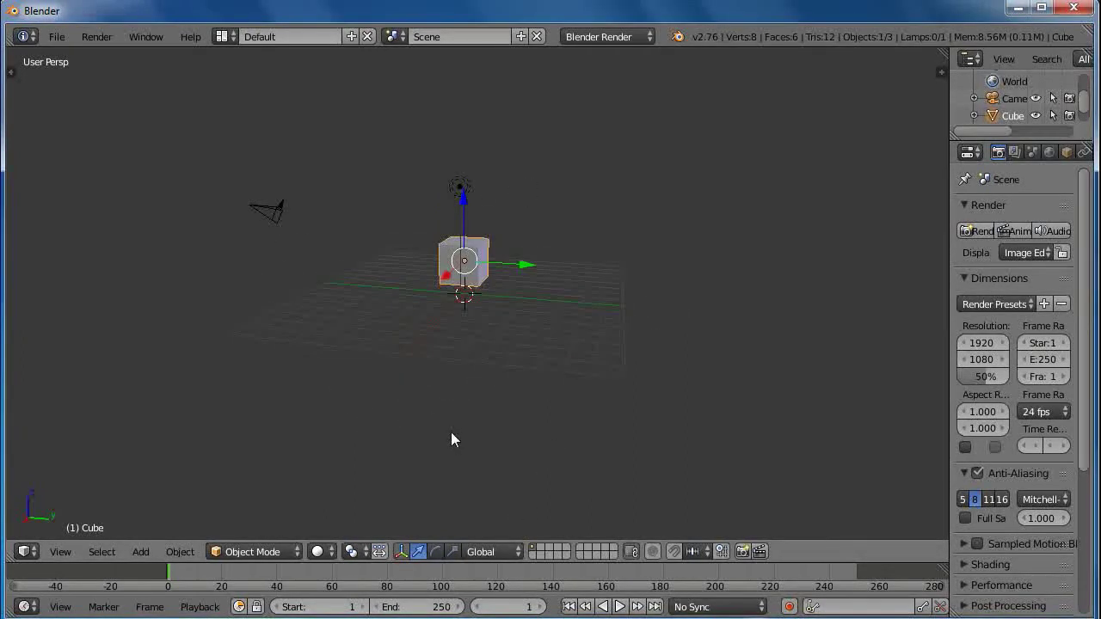
pyautogui.press('KP_1')
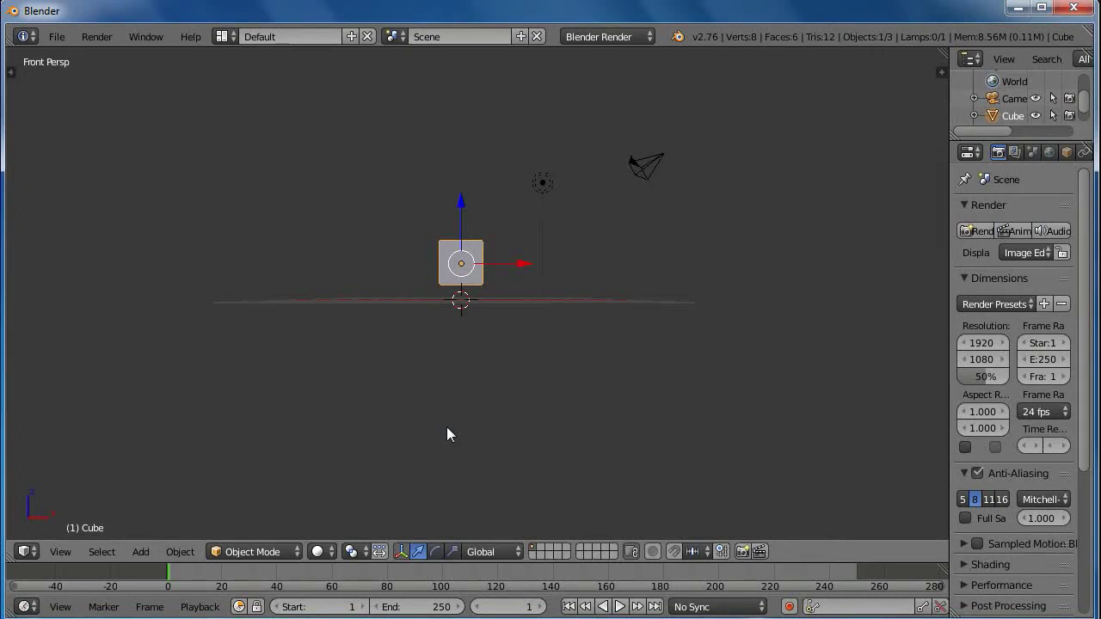
pyautogui.hotkey('ctrl', '1')
pyautogui.press('ctrl+KP_1')
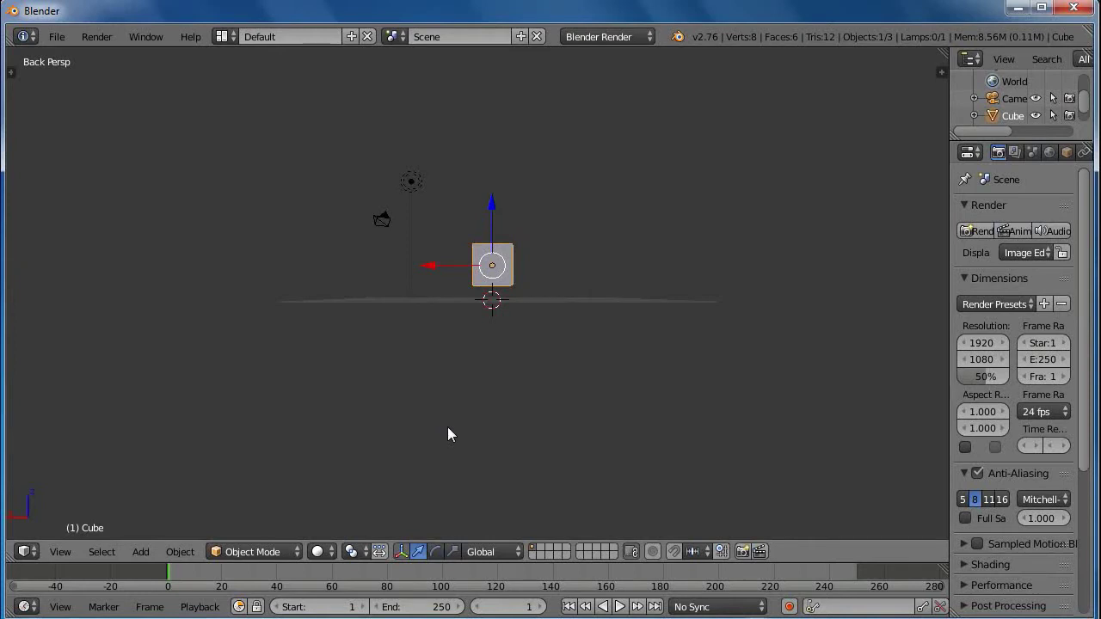
# Orbit away from the back view, then switch to the Right view (Numpad 3)
pyautogui.moveTo(551, 391); pyautogui.dragTo(689, 376, button='middle')
pyautogui.moveTo(416, 346); pyautogui.dragTo(539, 390, button='middle')
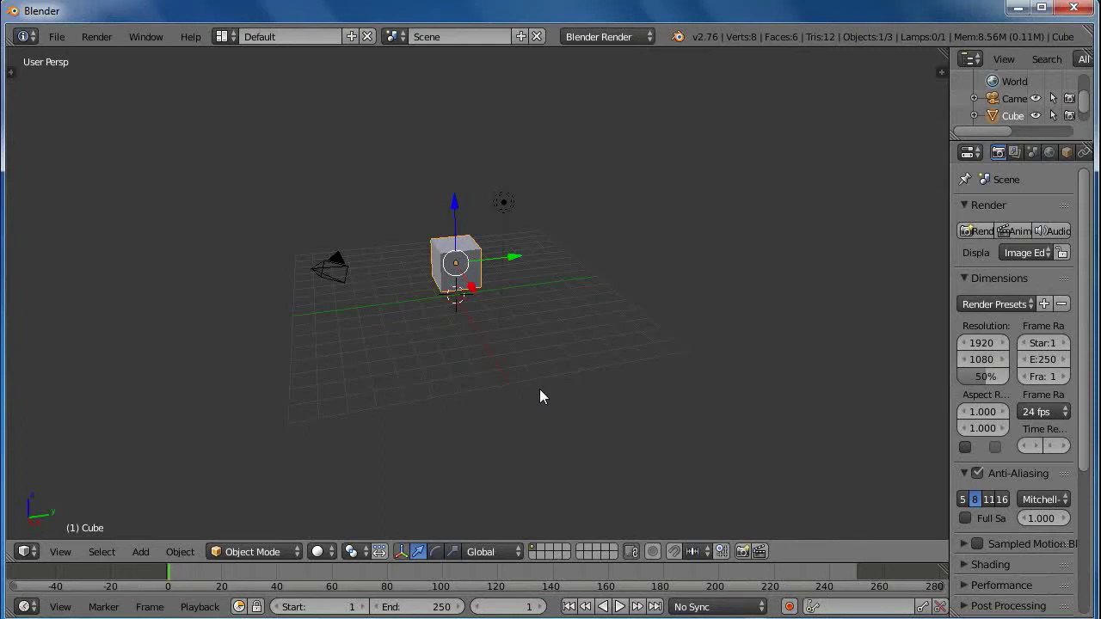
pyautogui.press('KP_3')
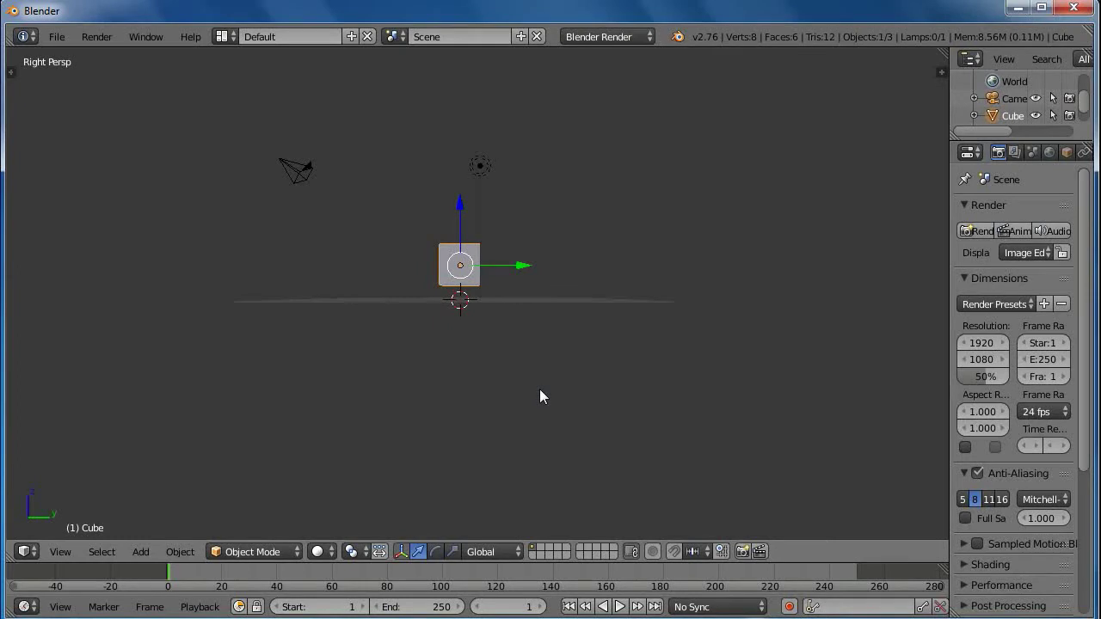
# Switch to the Left view, then the Bottom view looking up through the grid at the cube
pyautogui.hotkey('ctrl', '3')
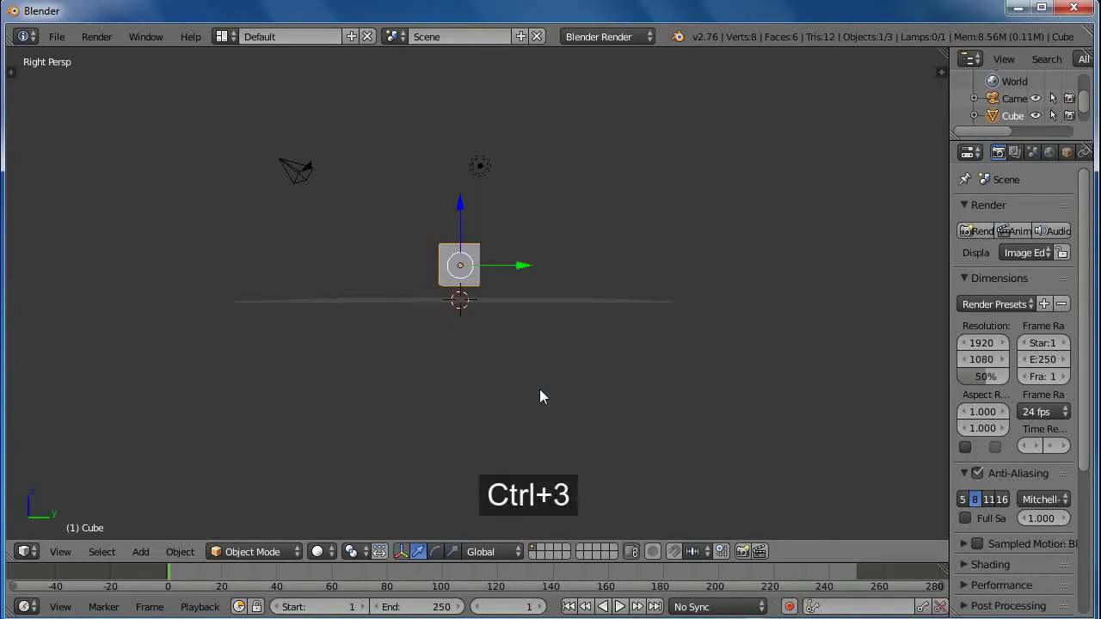
pyautogui.hotkey('ctrl', '3')
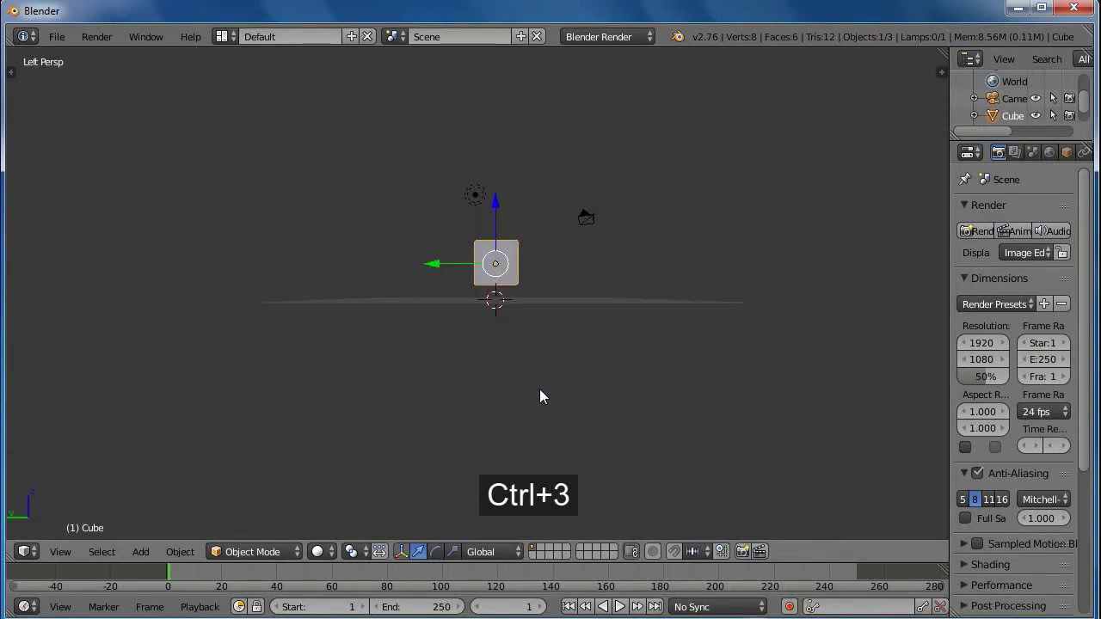
pyautogui.hotkey('ctrl', '7')
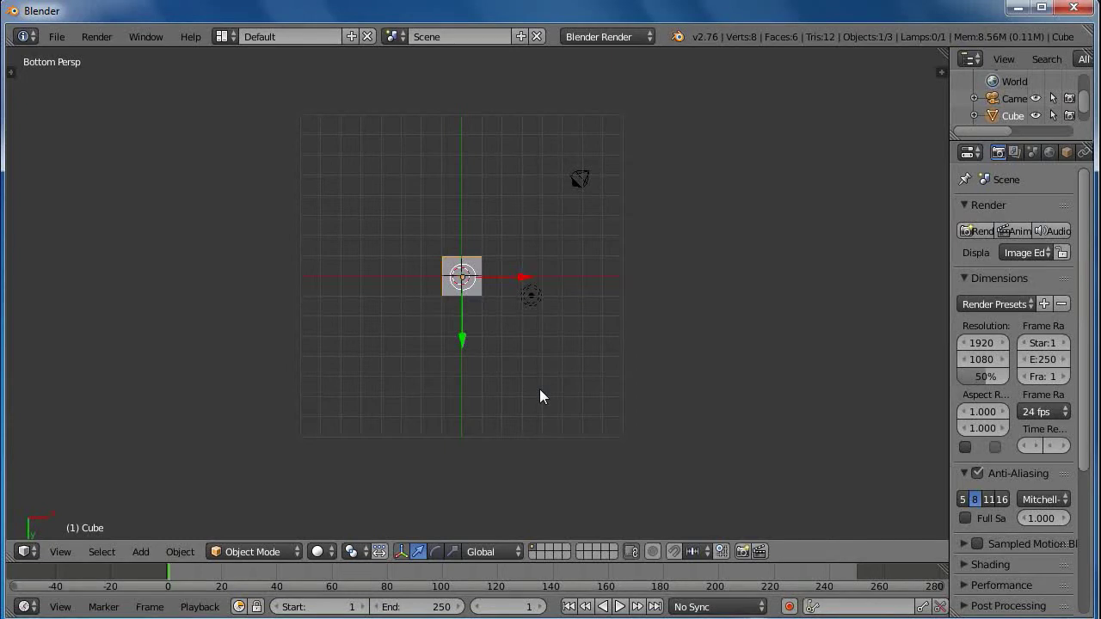
pyautogui.hotkey('ctrl', '7')
# Orbit up out of the bottom view to a high angle and place the 3D cursor on the floor
pyautogui.moveTo(594, 290); pyautogui.dragTo(613, 413, button='middle')
pyautogui.moveTo(556, 232); pyautogui.dragTo(460, 308, button='middle')
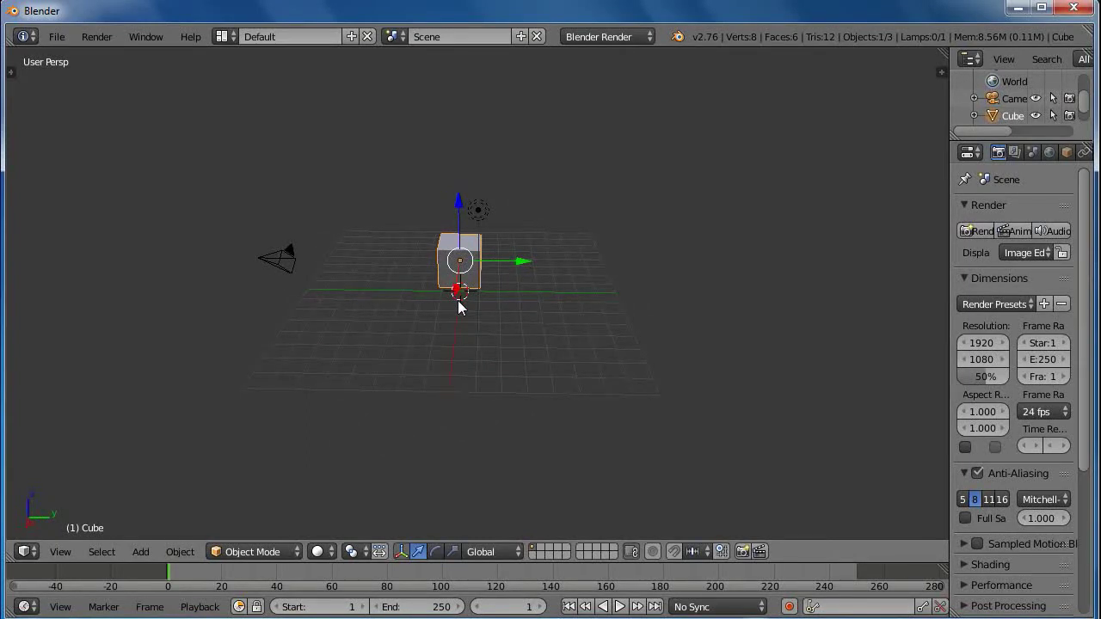
pyautogui.moveTo(580, 278); pyautogui.dragTo(510, 285, button='middle')
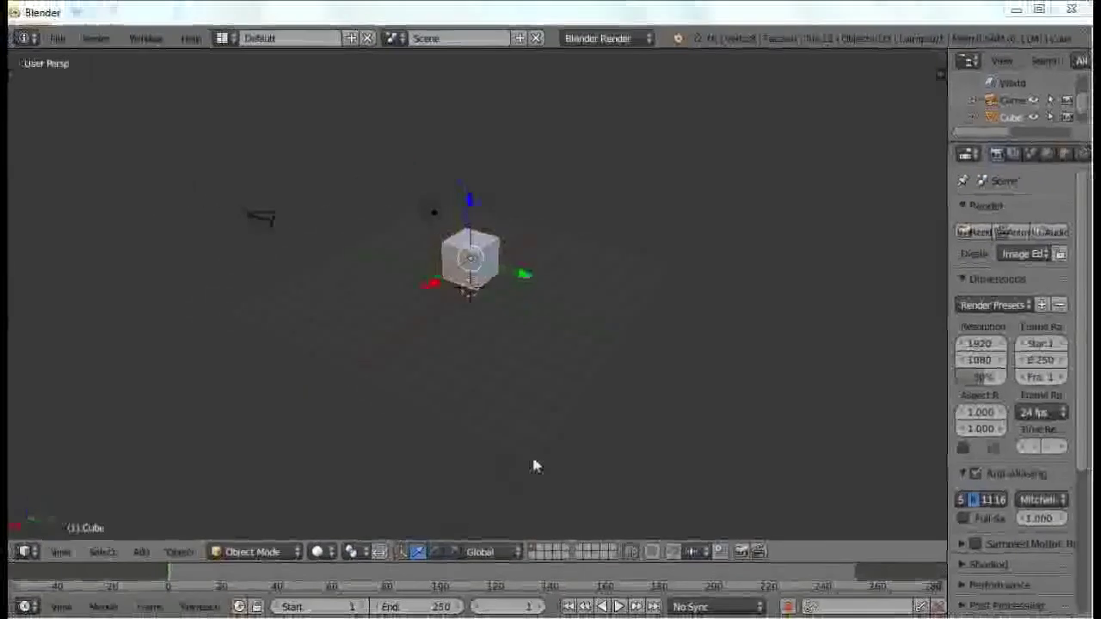
pyautogui.click(553, 382)
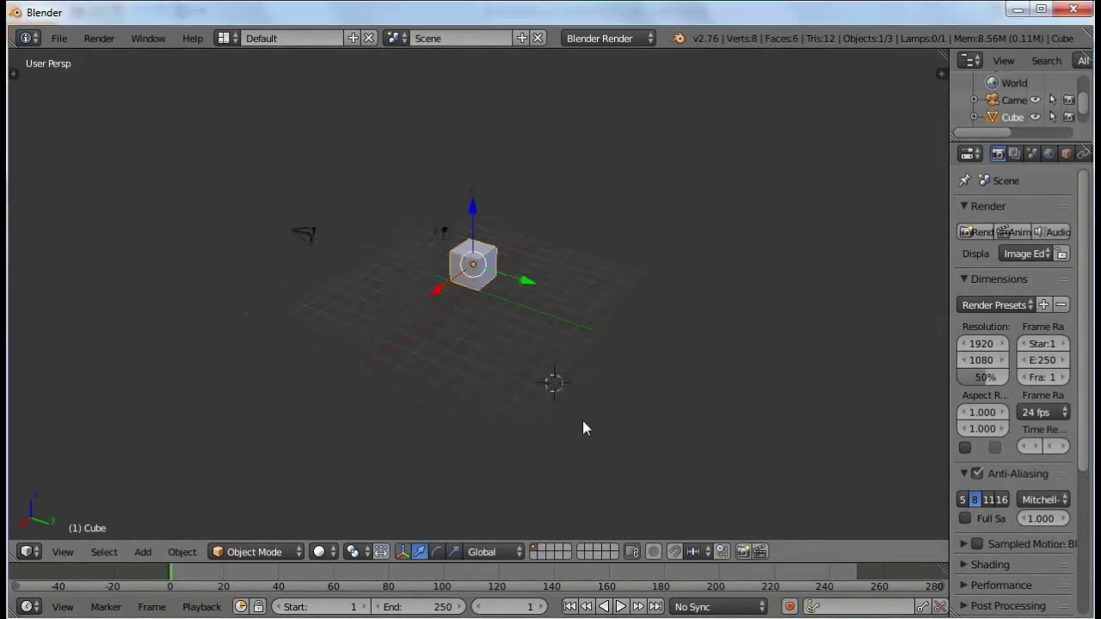
# Go to Front then camera view, split the area into four views, and select the camera
pyautogui.scroll(2, 542, 370)
pyautogui.moveTo(541, 365); pyautogui.dragTo(503, 318, button='middle')
pyautogui.press('KP_1')
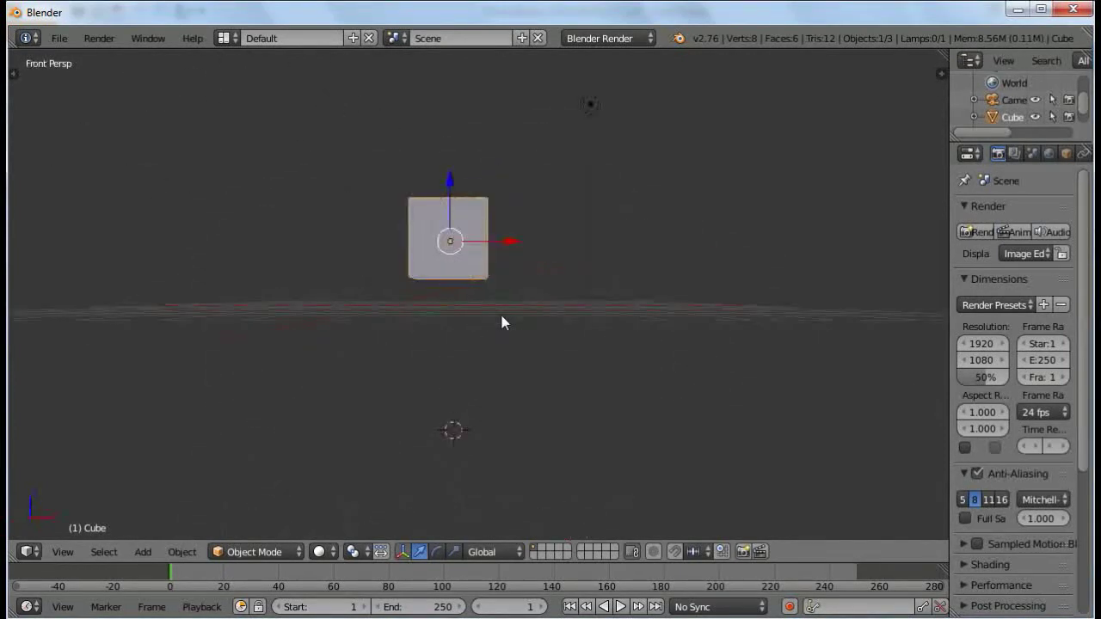
pyautogui.press('KP_0')
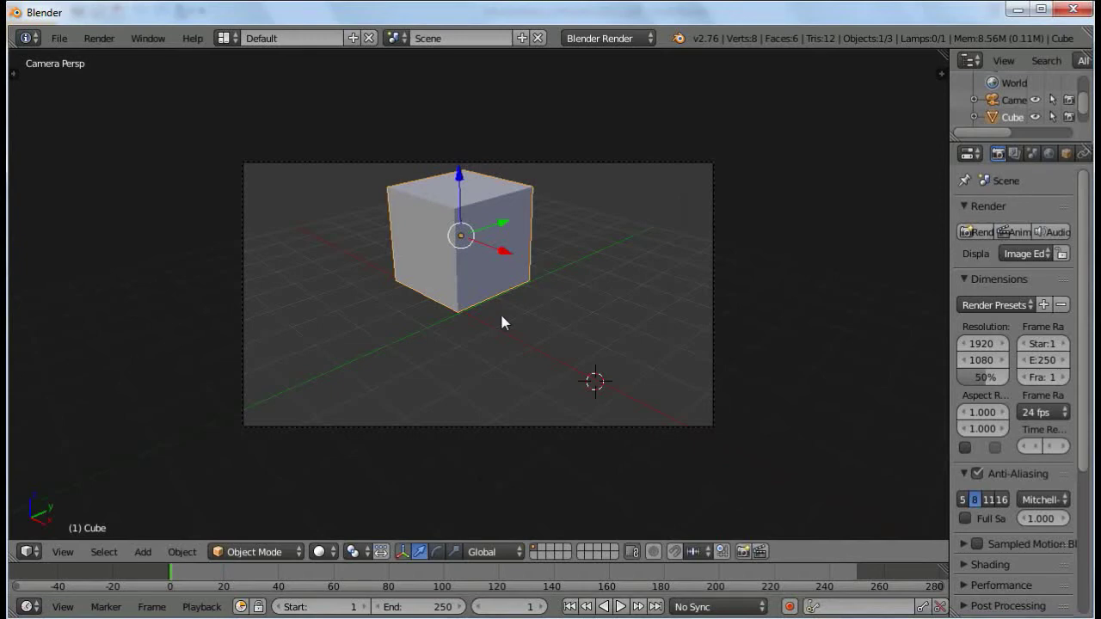
pyautogui.hotkey('ctrl', 'alt', 'q')
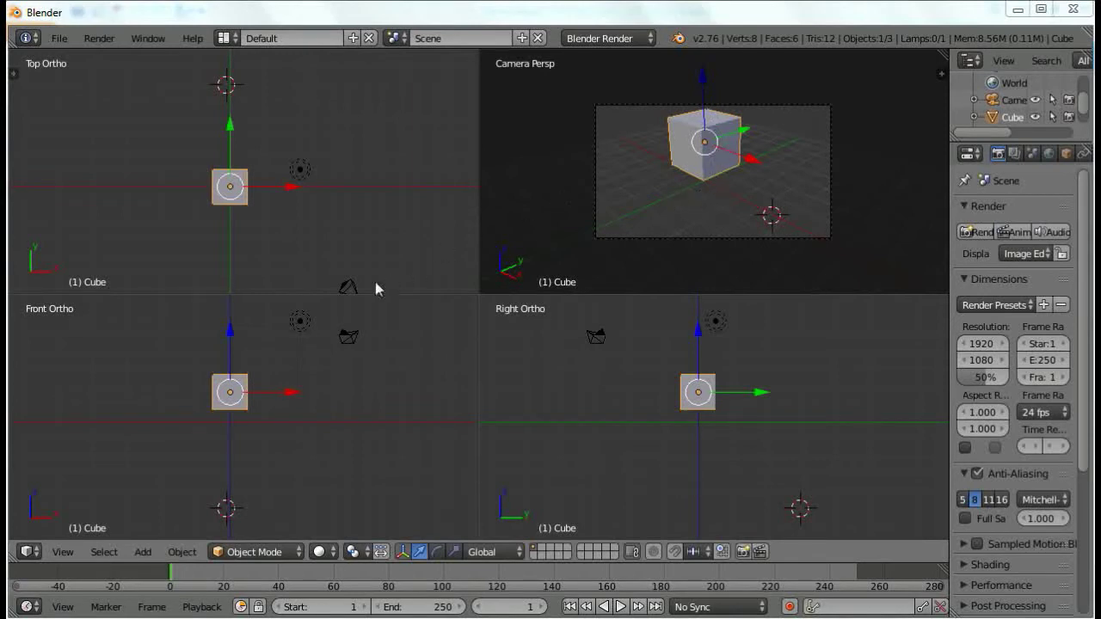
pyautogui.rightClick(348, 288)
# Nudge the camera along its X, Y and Z manipulator arrows in the orthographic views
pyautogui.moveTo(360, 239); pyautogui.dragTo(364, 207)
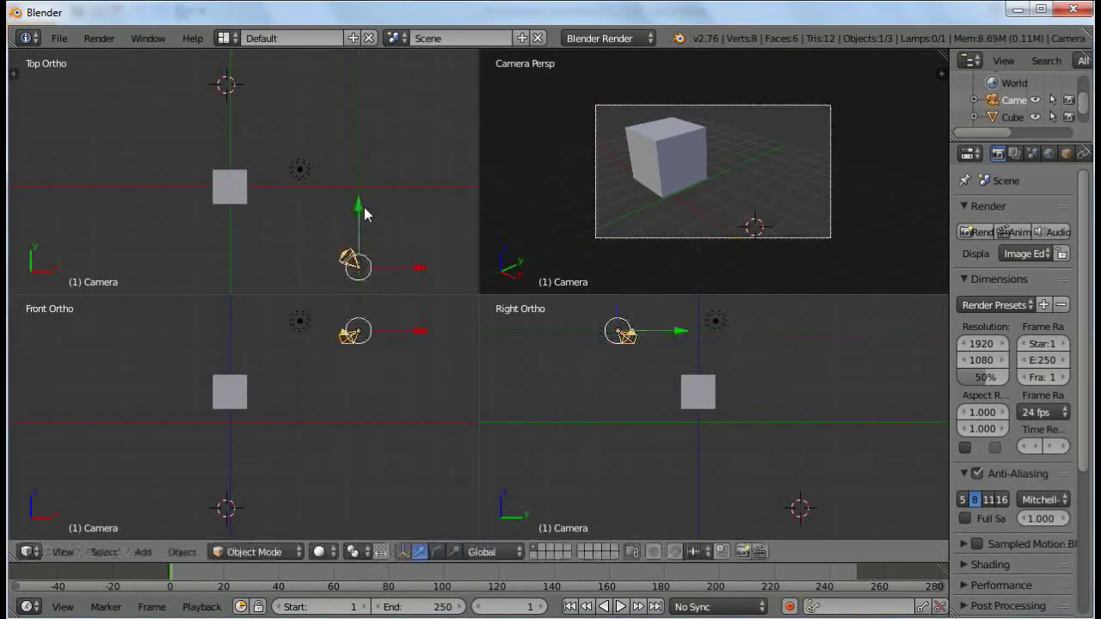
pyautogui.moveTo(422, 274); pyautogui.dragTo(383, 272)
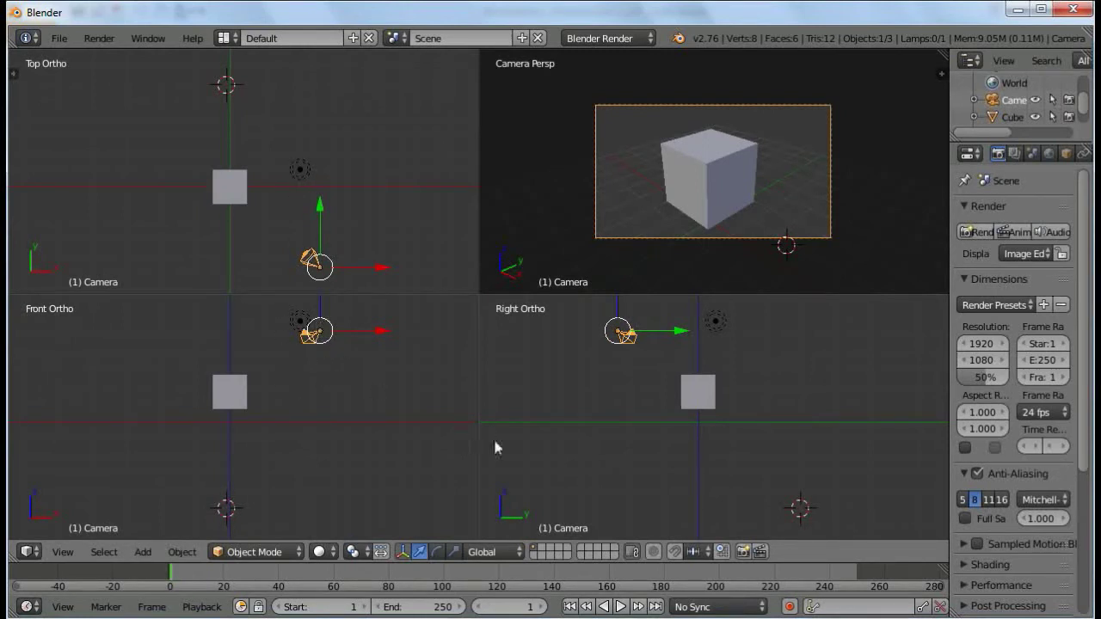
pyautogui.moveTo(682, 339)
pyautogui.mouseDown()
pyautogui.moveTo(691, 333)
pyautogui.moveTo(680, 333)
pyautogui.mouseUp()
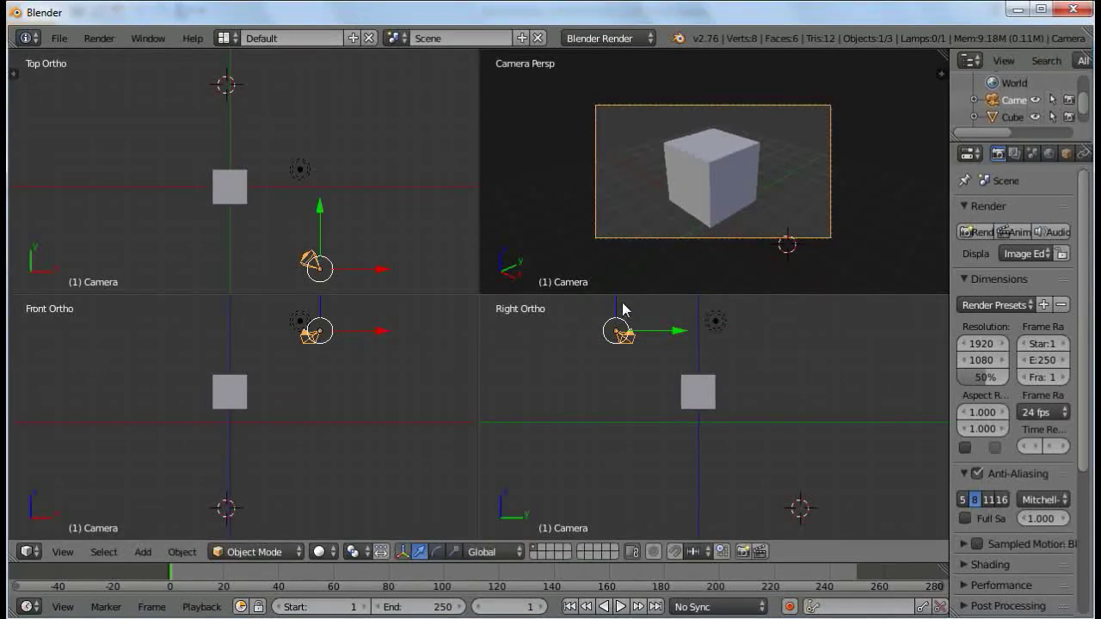
pyautogui.moveTo(617, 312); pyautogui.dragTo(618, 320)
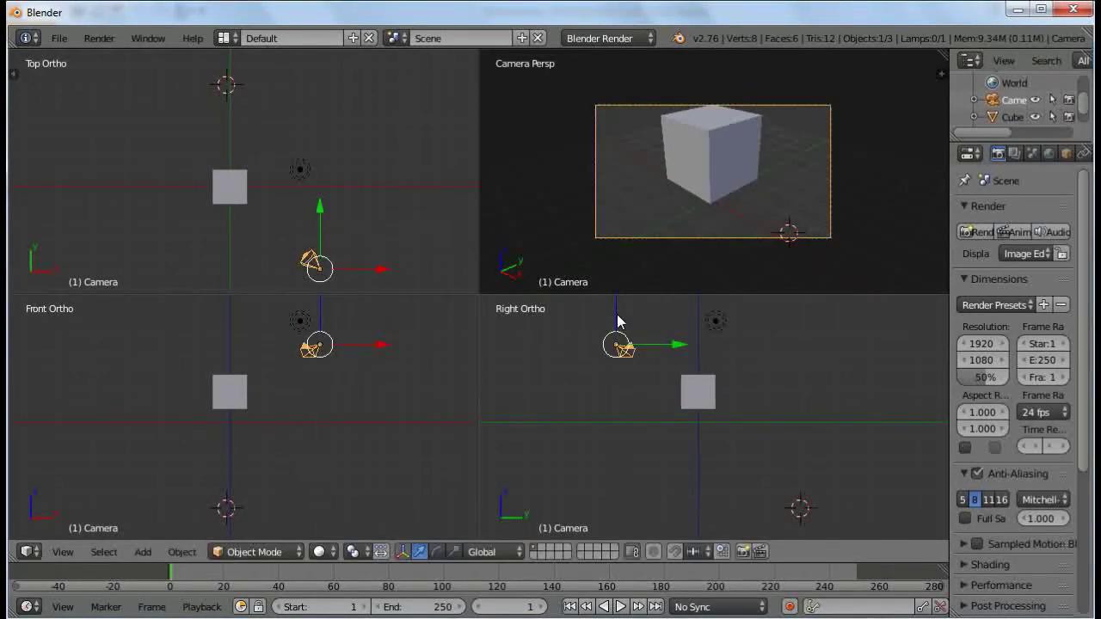
pyautogui.moveTo(677, 348); pyautogui.dragTo(663, 344)
pyautogui.moveTo(610, 319); pyautogui.dragTo(610, 309)
pyautogui.moveTo(387, 339)
pyautogui.mouseDown()
pyautogui.moveTo(368, 336)
pyautogui.moveTo(401, 337)
pyautogui.moveTo(388, 339)
pyautogui.mouseUp()
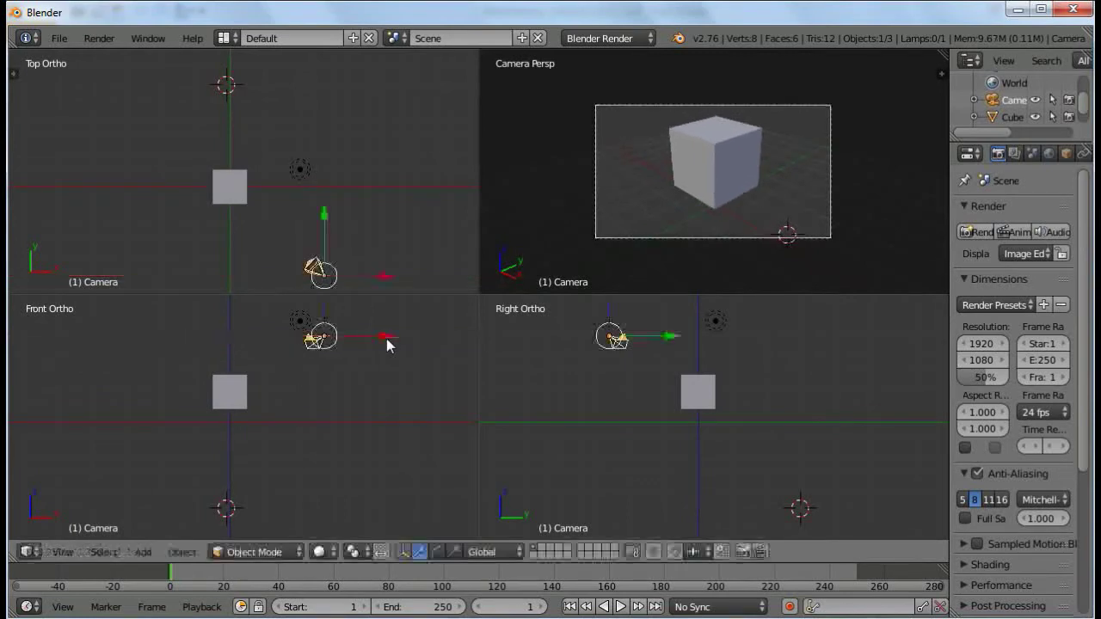
# Grab the camera constrained to the Z axis (G, Z) and confirm its new height
pyautogui.press('g')
pyautogui.press('z')
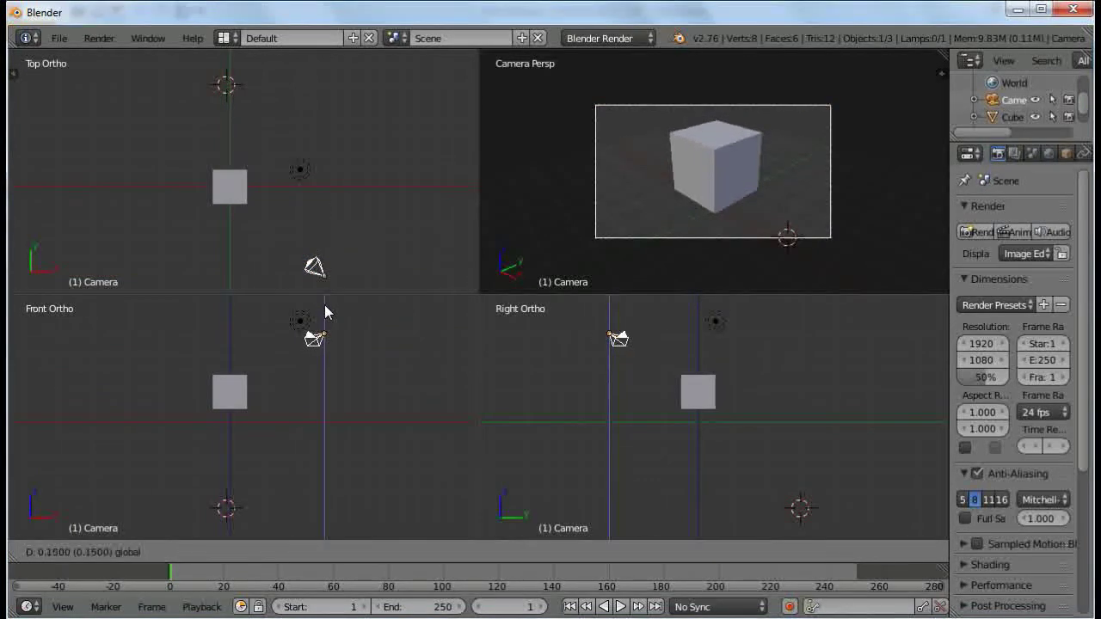
pyautogui.click(324, 301)
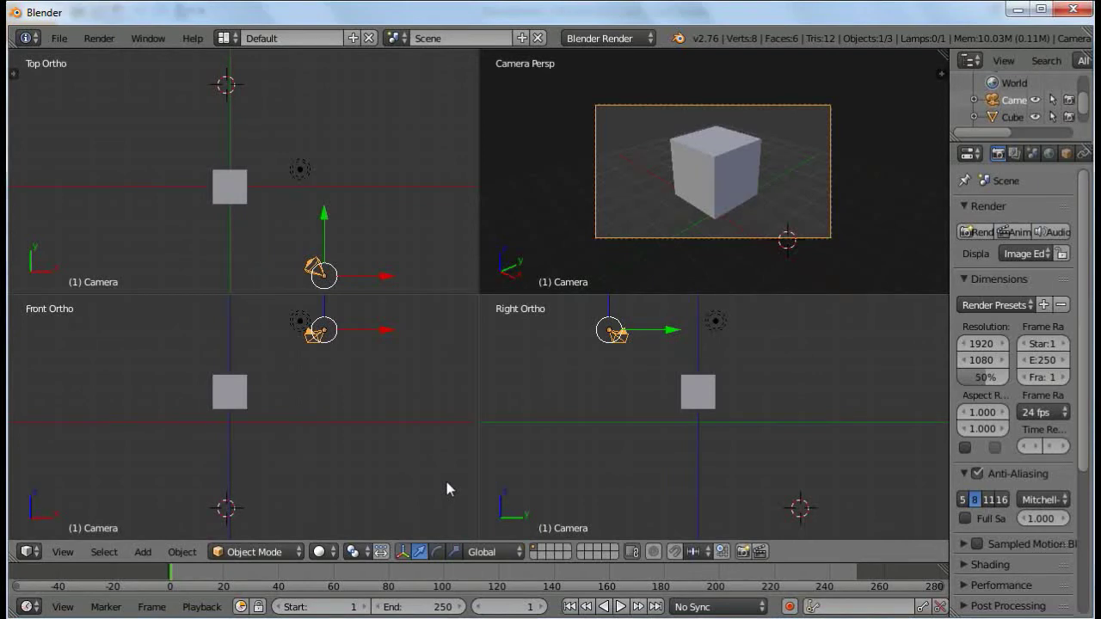
# Leave quad view for one full-size view, go to front view, then orbit until the camera sits upper right
pyautogui.hotkey('ctrl', 'alt', 'q')
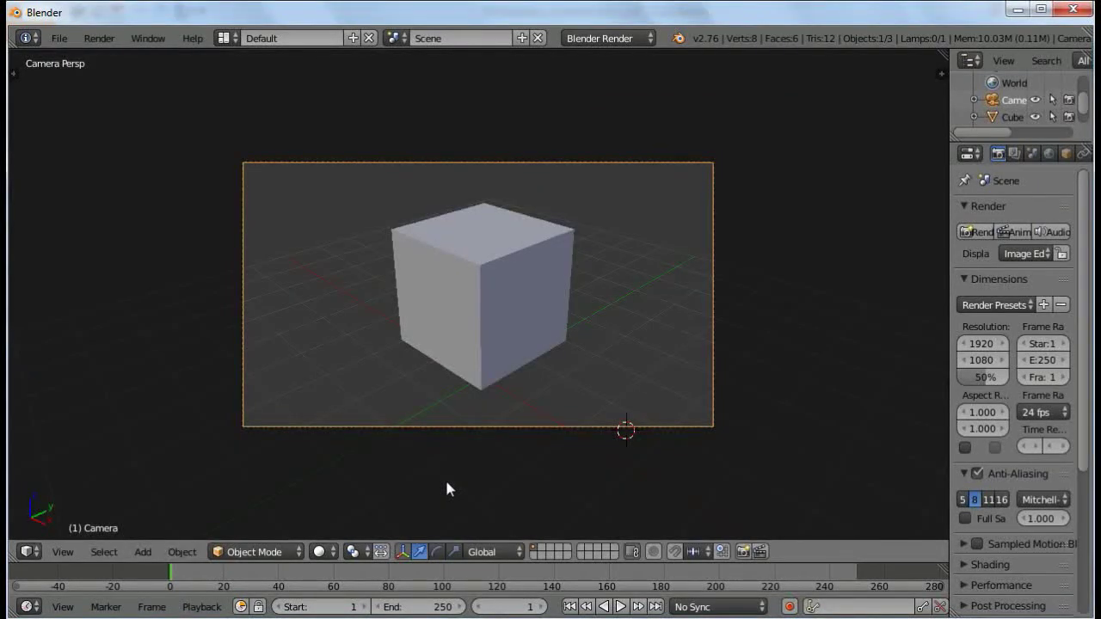
pyautogui.press('KP_1')
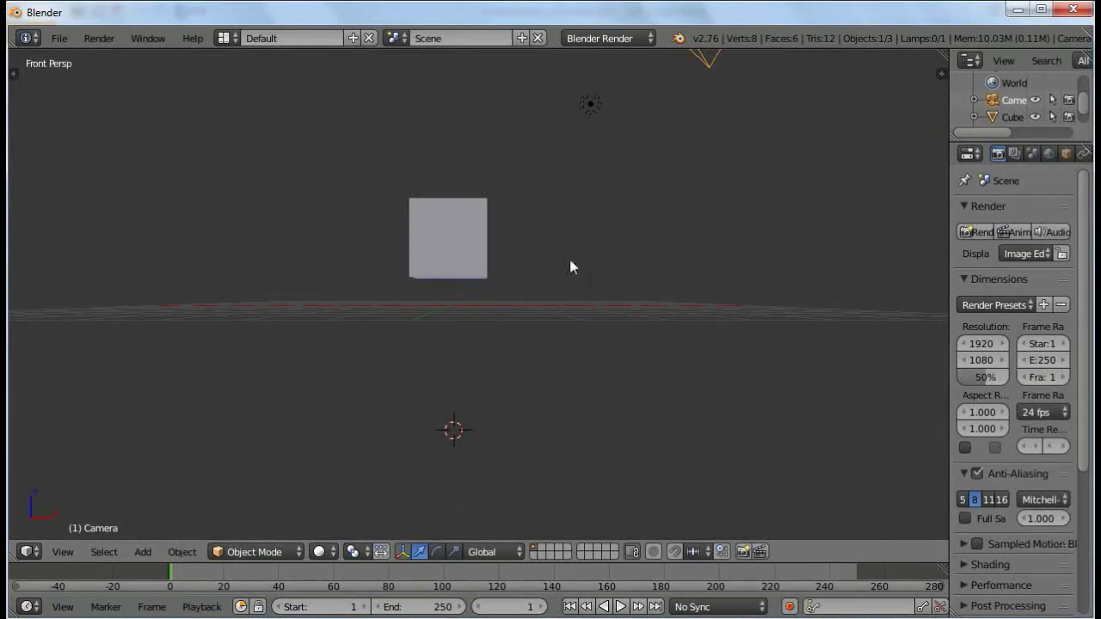
pyautogui.moveTo(649, 251); pyautogui.dragTo(440, 332, button='middle')
pyautogui.moveTo(614, 319); pyautogui.dragTo(714, 307, button='middle')
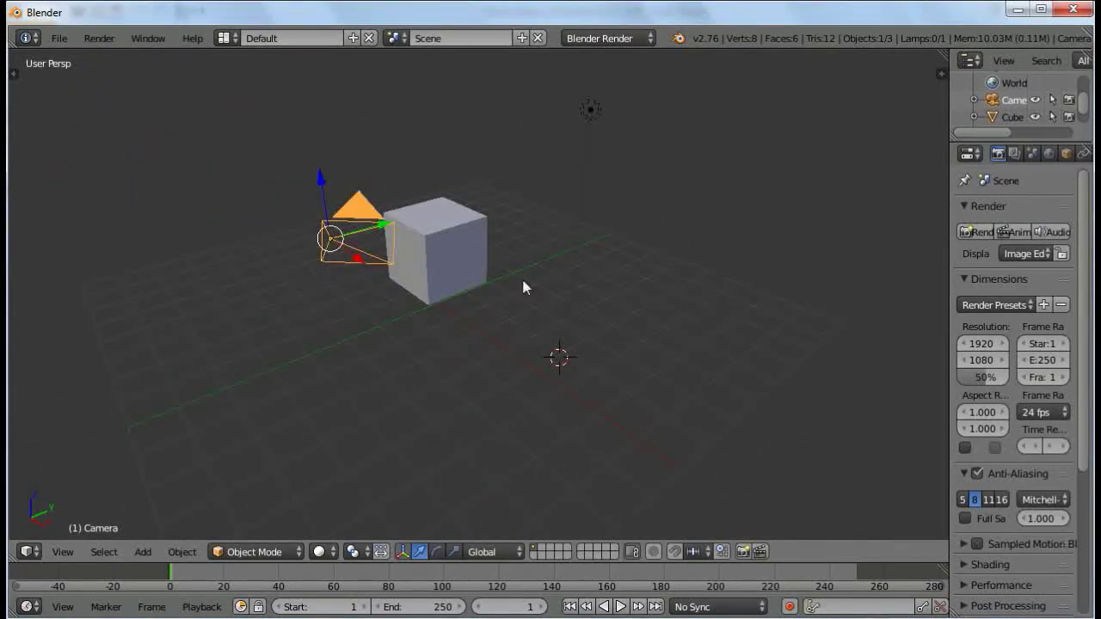
pyautogui.moveTo(425, 352); pyautogui.dragTo(548, 342, button='middle')
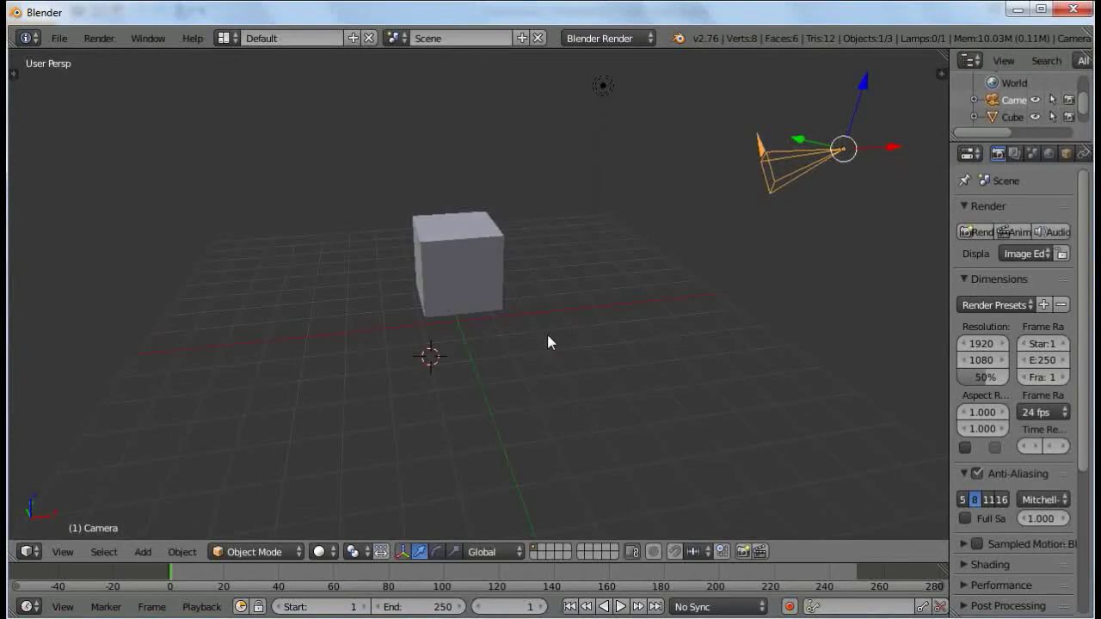
pyautogui.moveTo(555, 336); pyautogui.dragTo(616, 332, button='middle')
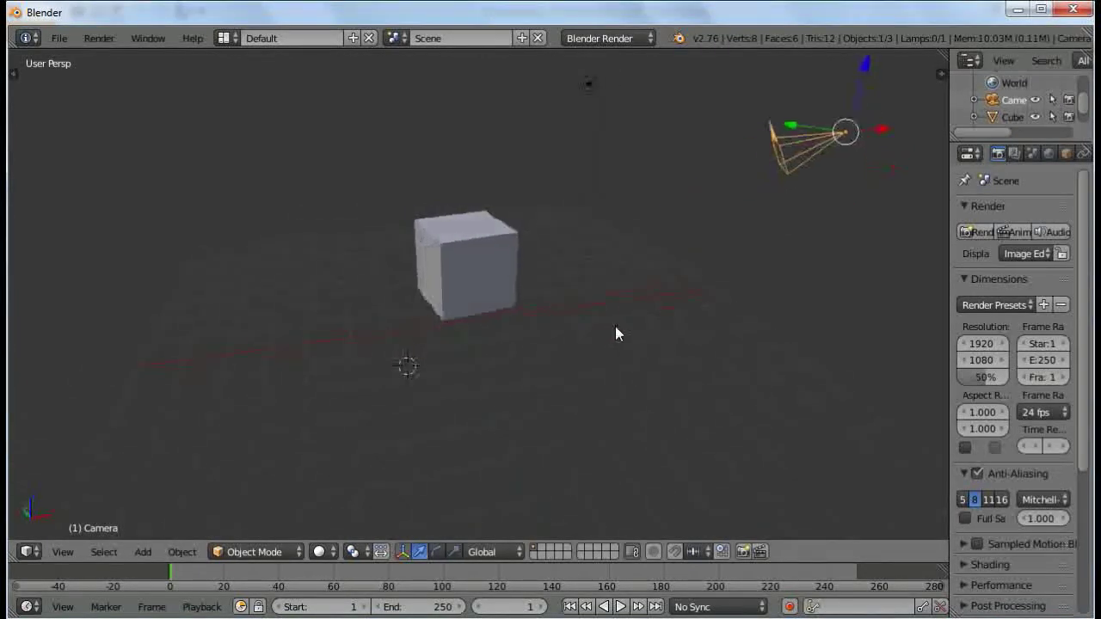
pyautogui.rightClick(616, 327)
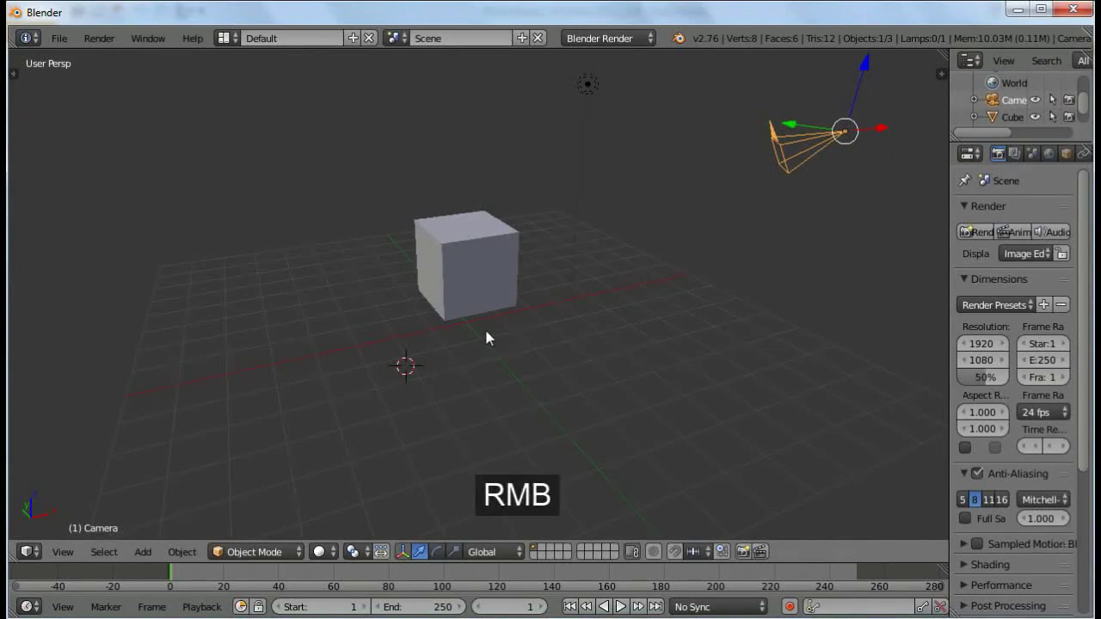
# Place the 3D cursor just below the cube and select the cube instead of the camera
pyautogui.click(400, 368)
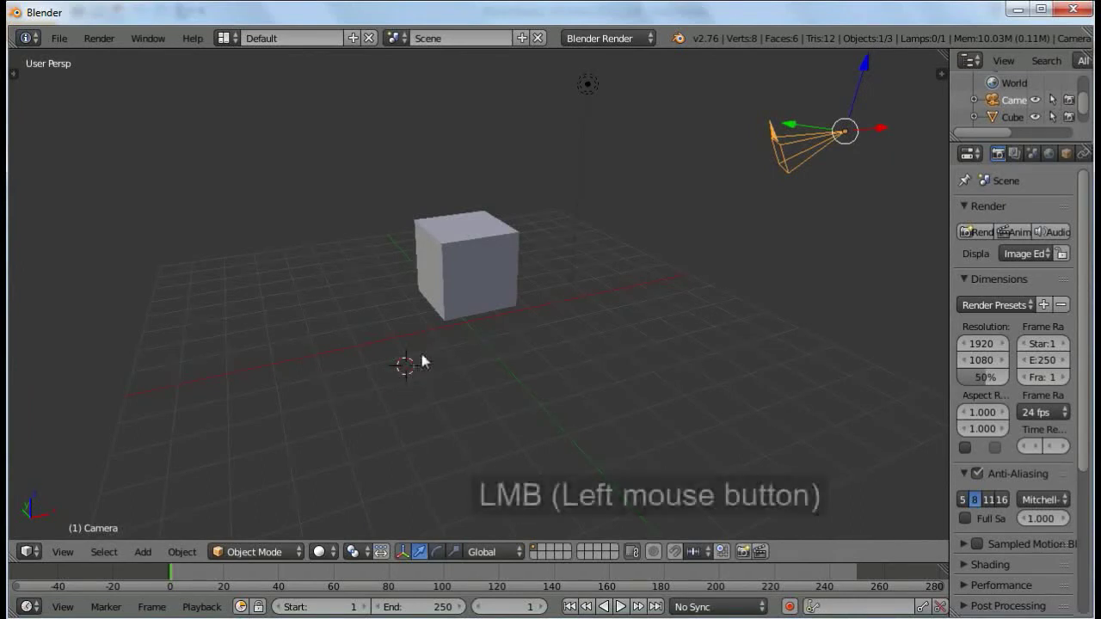
pyautogui.click(466, 324)
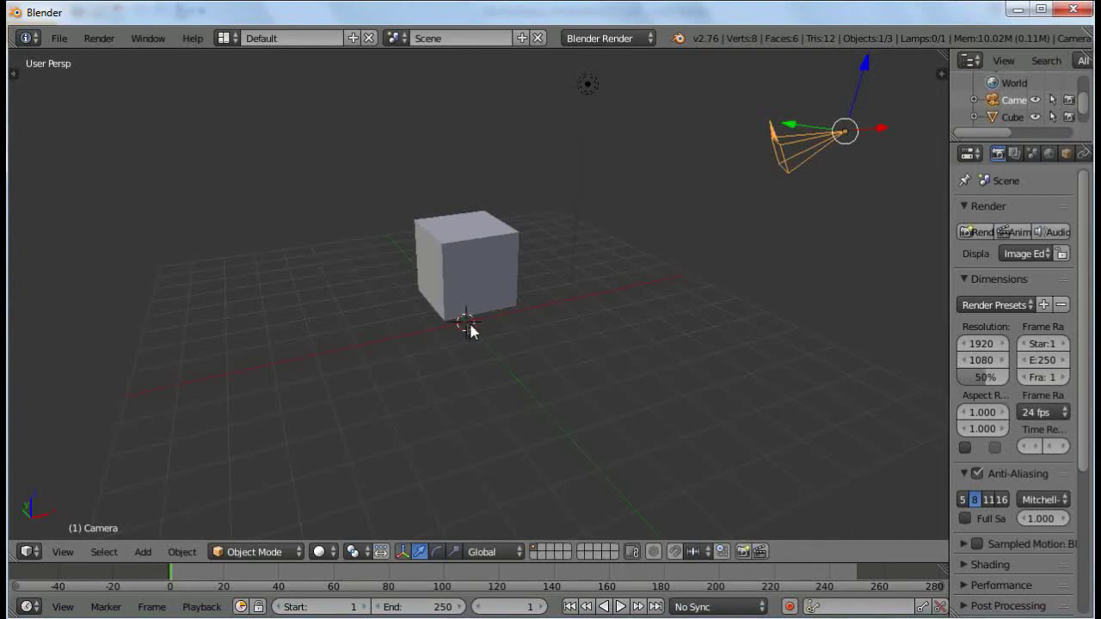
pyautogui.rightClick(472, 250)
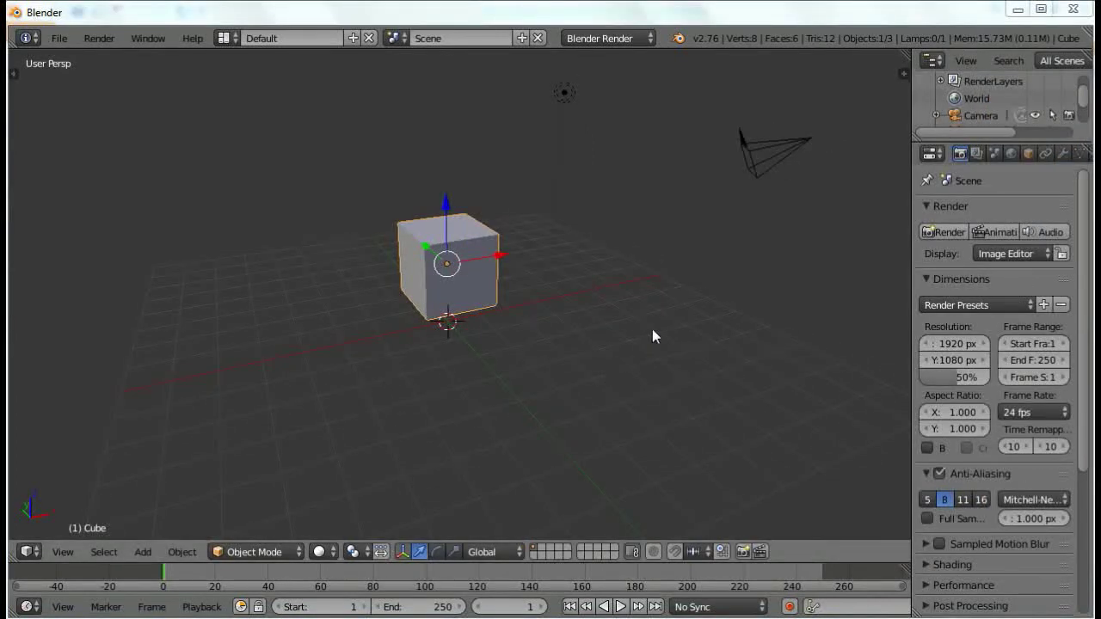
pyautogui.moveTo(681, 324); pyautogui.dragTo(613, 322, button='middle')
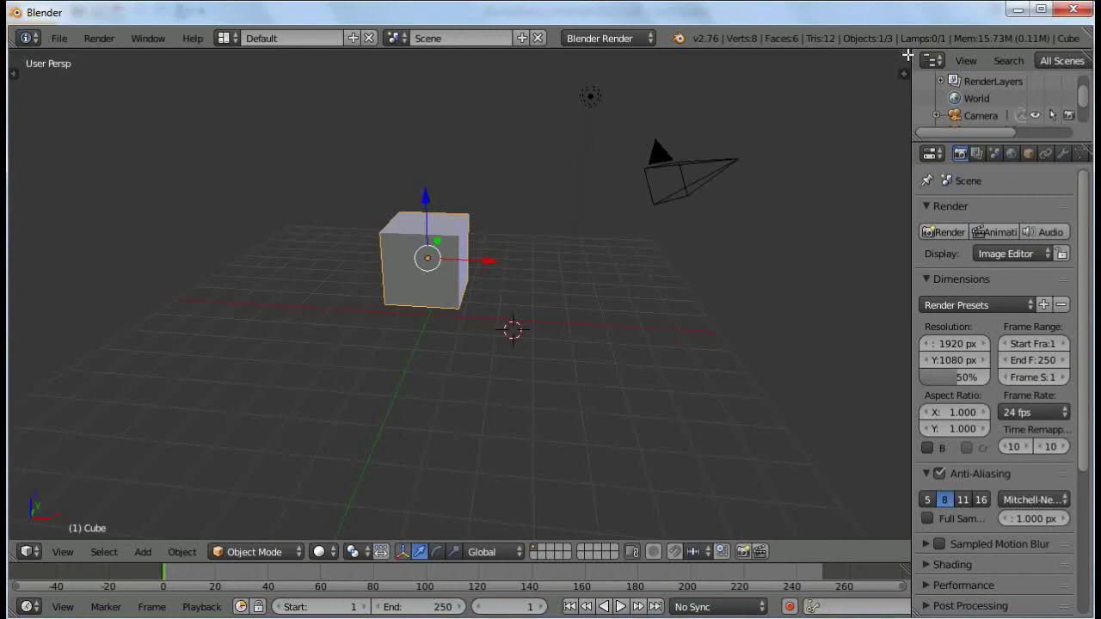
# Drag the corner widget leftward to divide the 3D view into two side-by-side viewports
pyautogui.moveTo(908, 55); pyautogui.dragTo(412, 81)
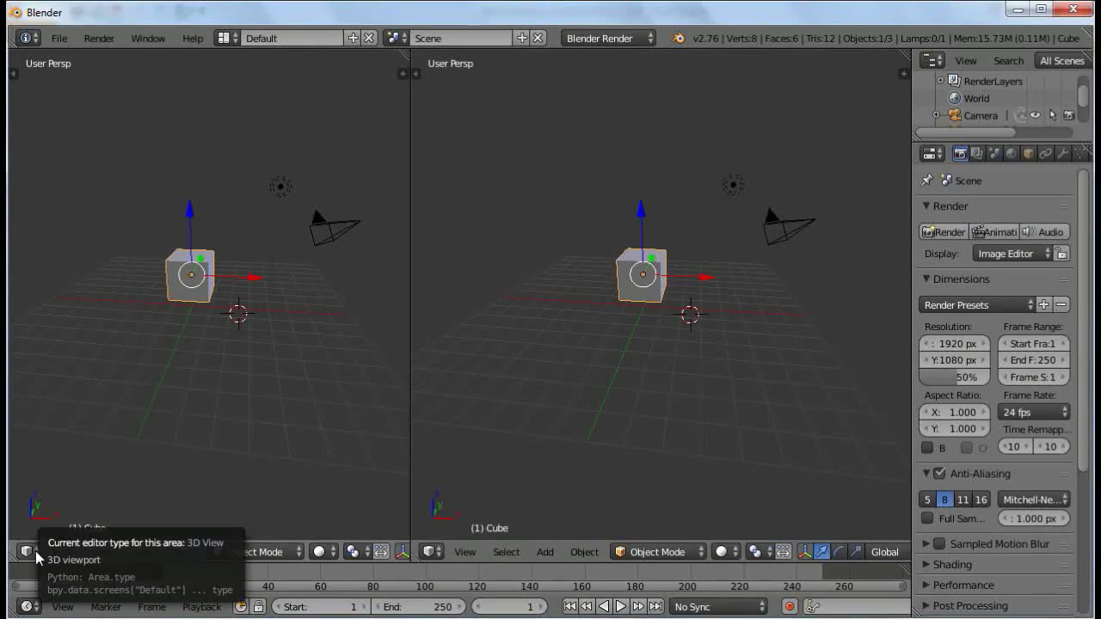
pyautogui.click(432, 551)
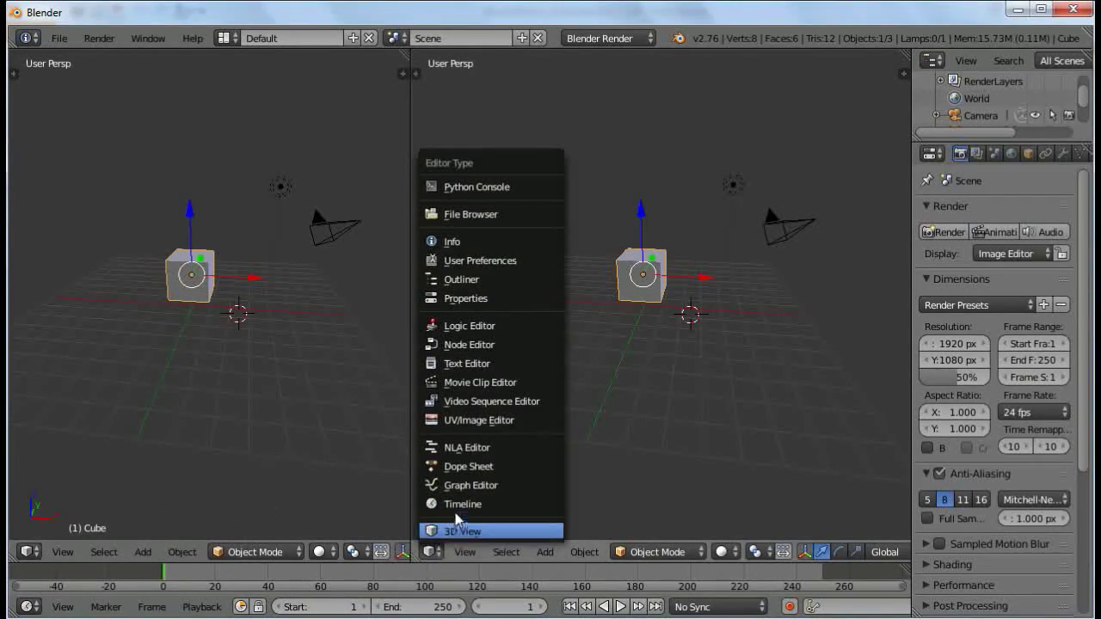
pyautogui.click(479, 466)
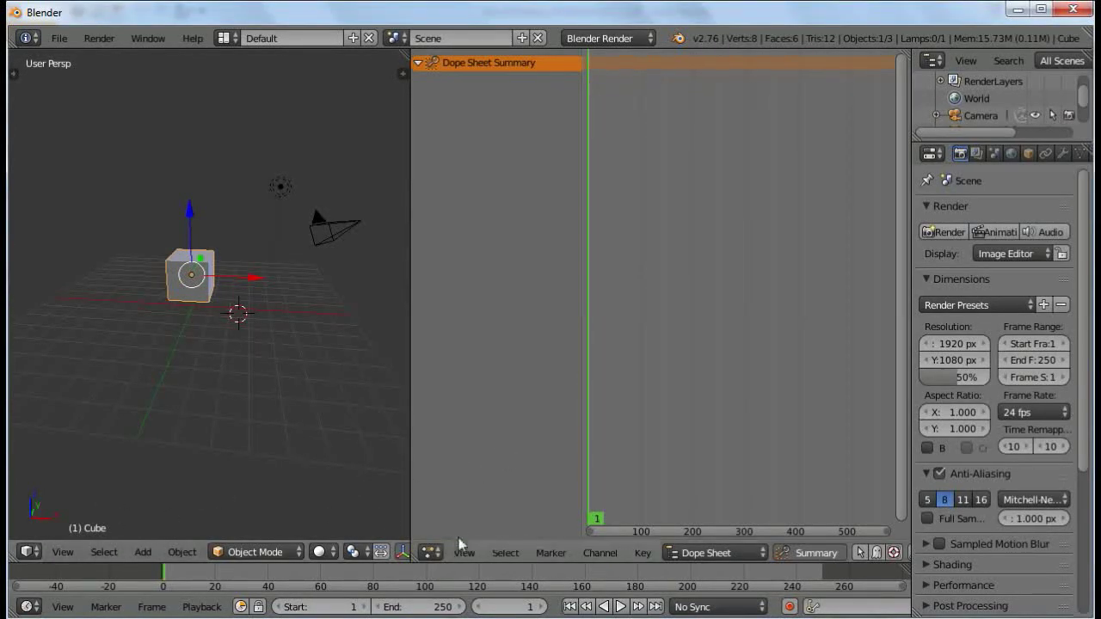
pyautogui.click(437, 554)
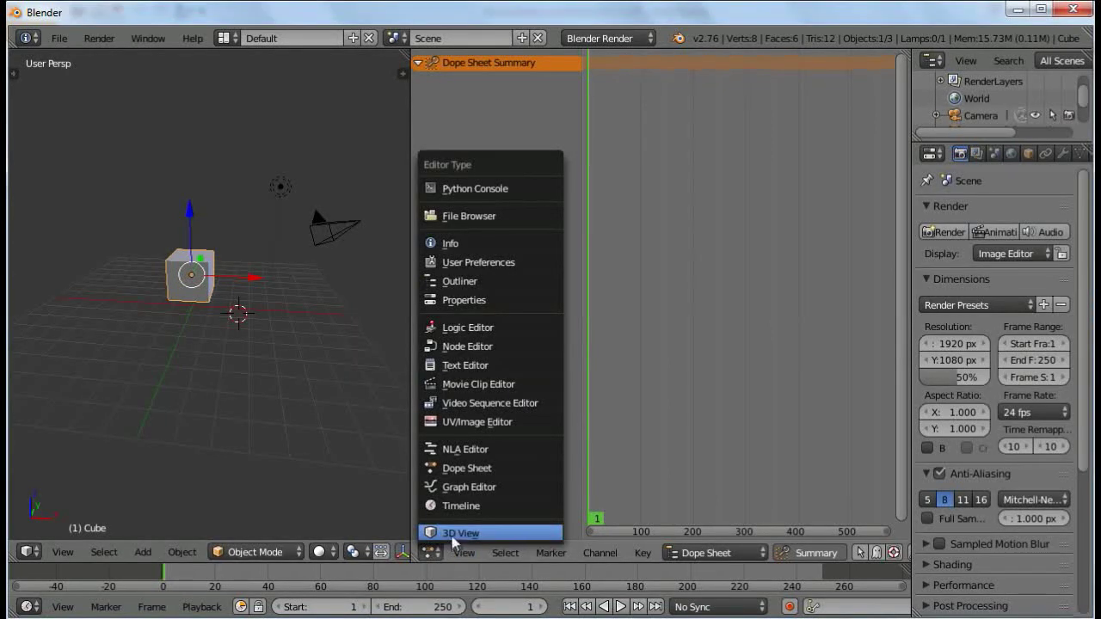
pyautogui.click(484, 385)
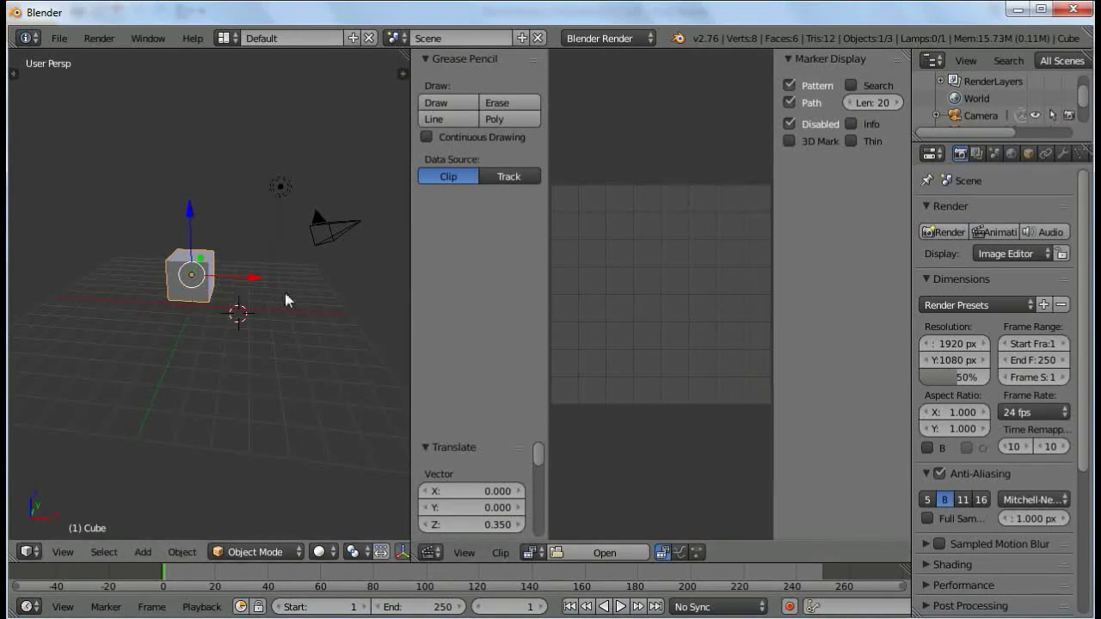
pyautogui.click(440, 550)
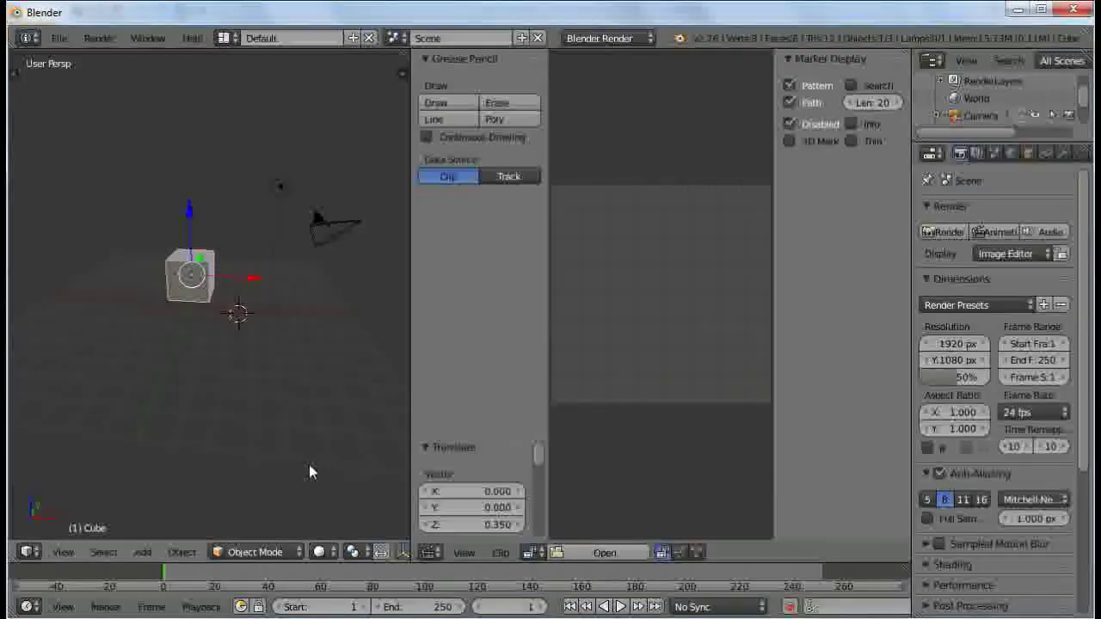
pyautogui.click(436, 551)
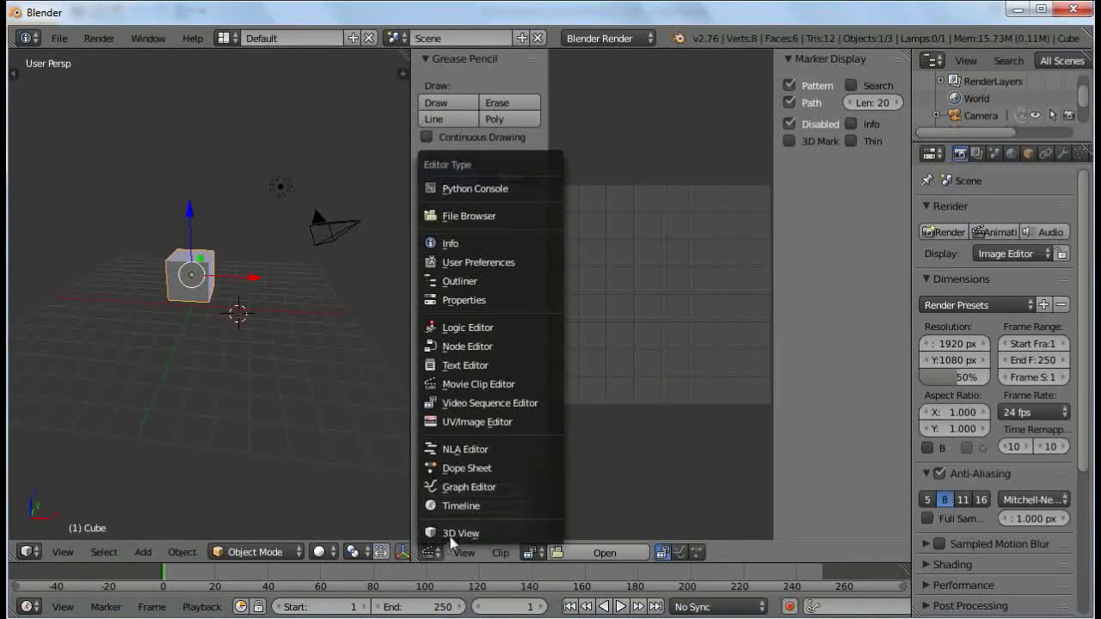
pyautogui.click(451, 534)
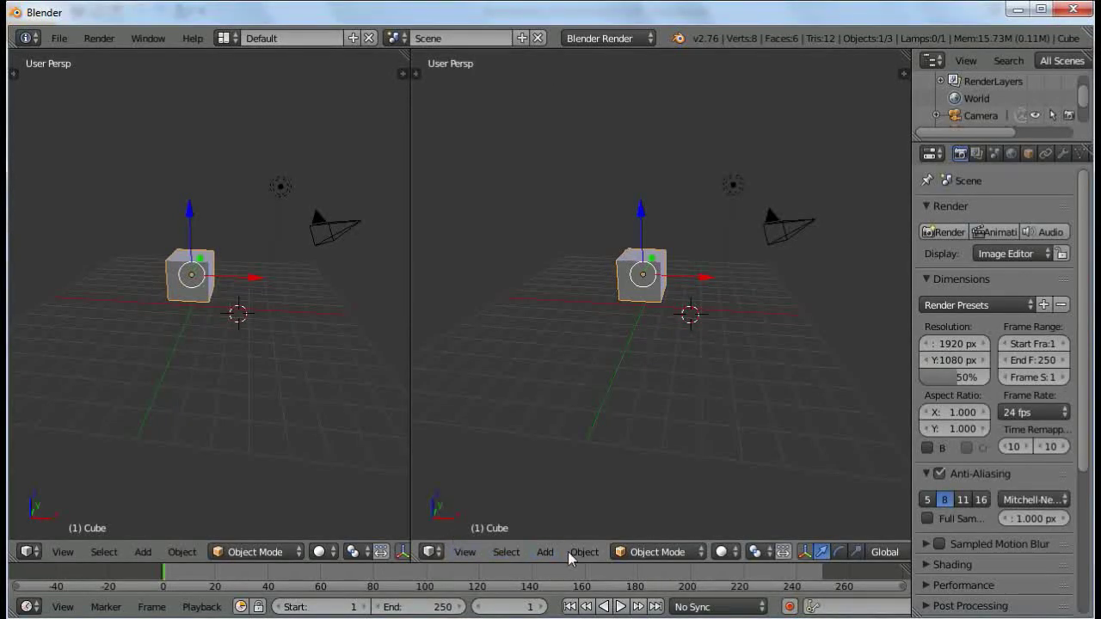
pyautogui.click(543, 553)
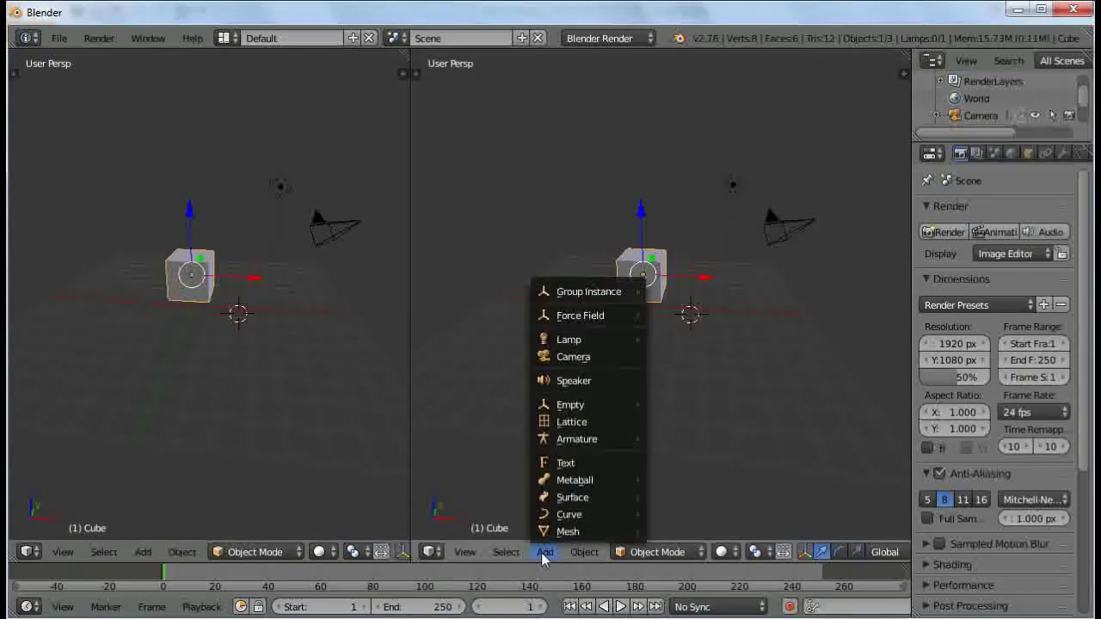
# Switch the cube from Object Mode to Edit Mode using the right viewport's mode selector
pyautogui.click(700, 557)
pyautogui.click(700, 557)
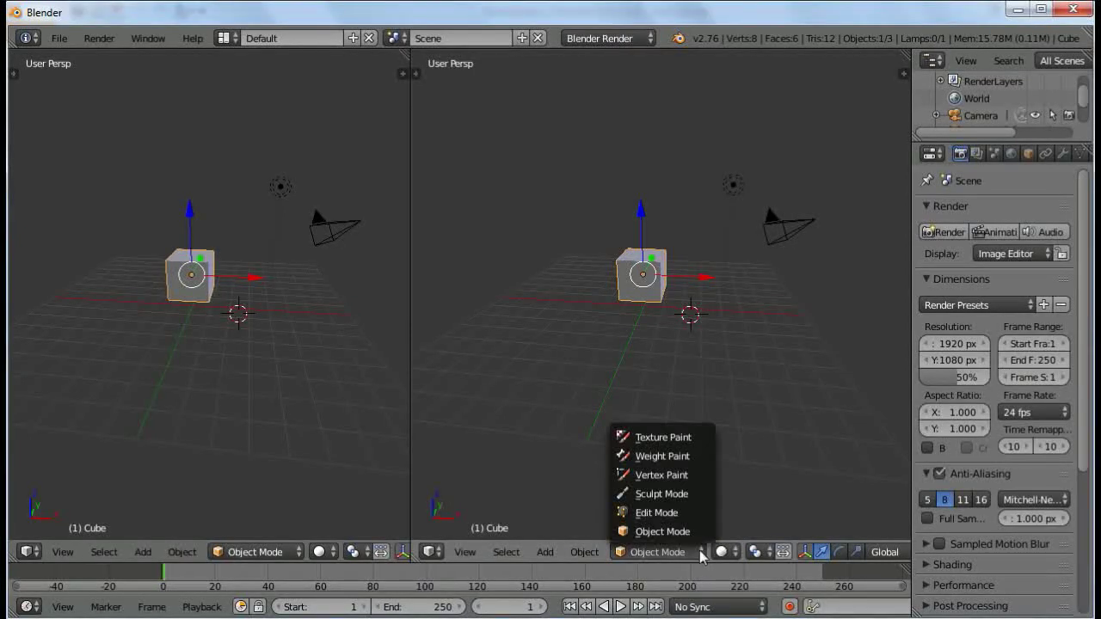
pyautogui.click(659, 512)
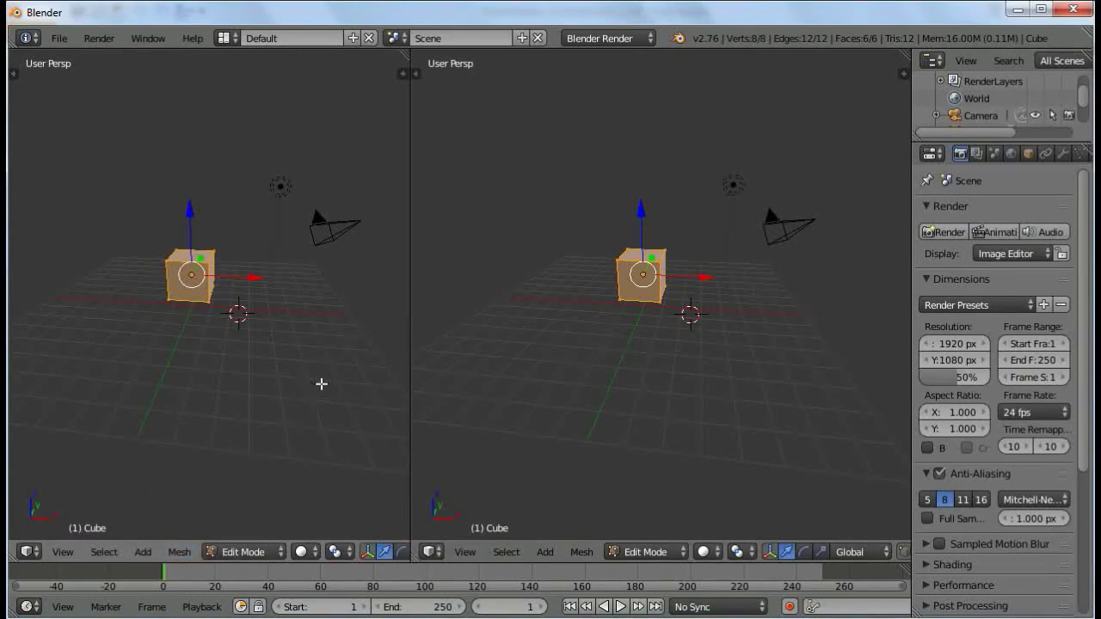
# Orbit the left viewport, then split the left and right views each into two stacked views
pyautogui.moveTo(167, 330); pyautogui.dragTo(278, 302, button='middle')
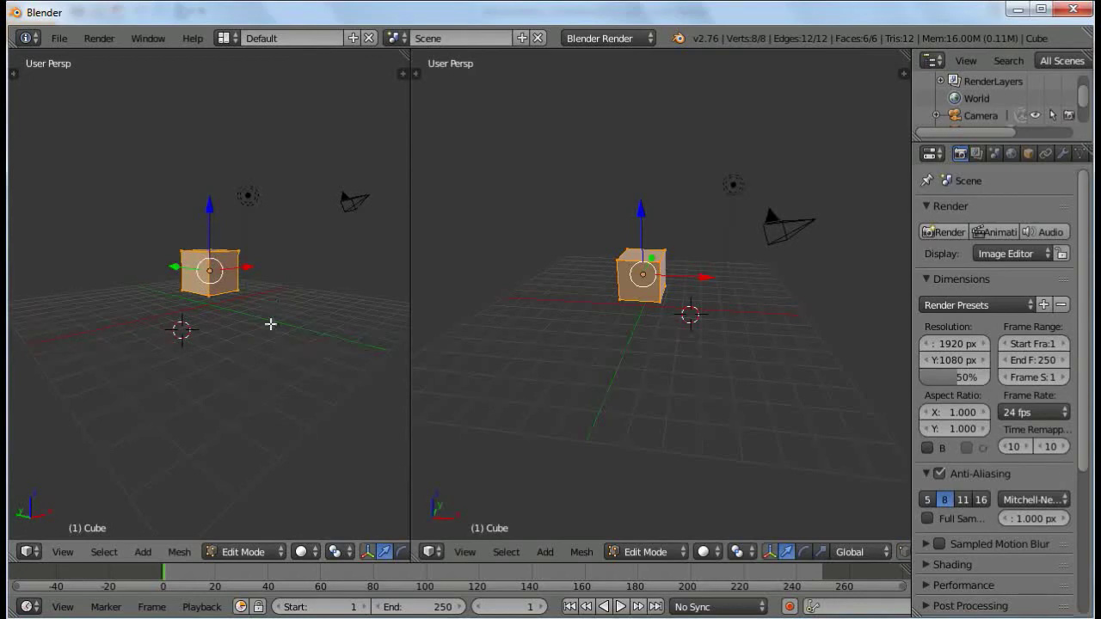
pyautogui.moveTo(14, 559); pyautogui.dragTo(89, 287)
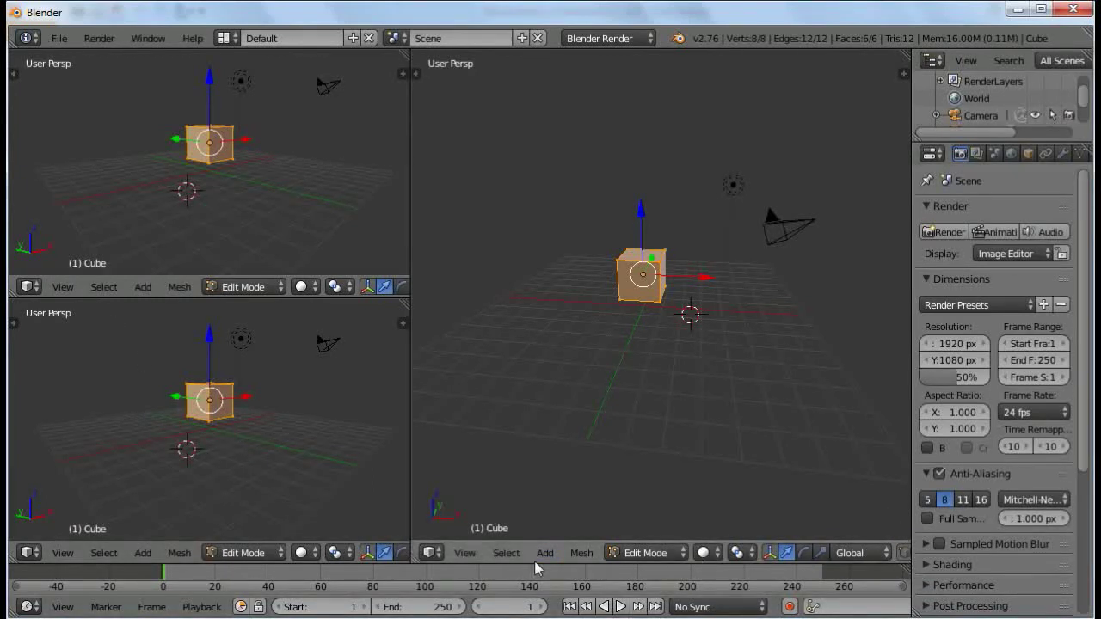
pyautogui.moveTo(411, 558); pyautogui.dragTo(462, 284)
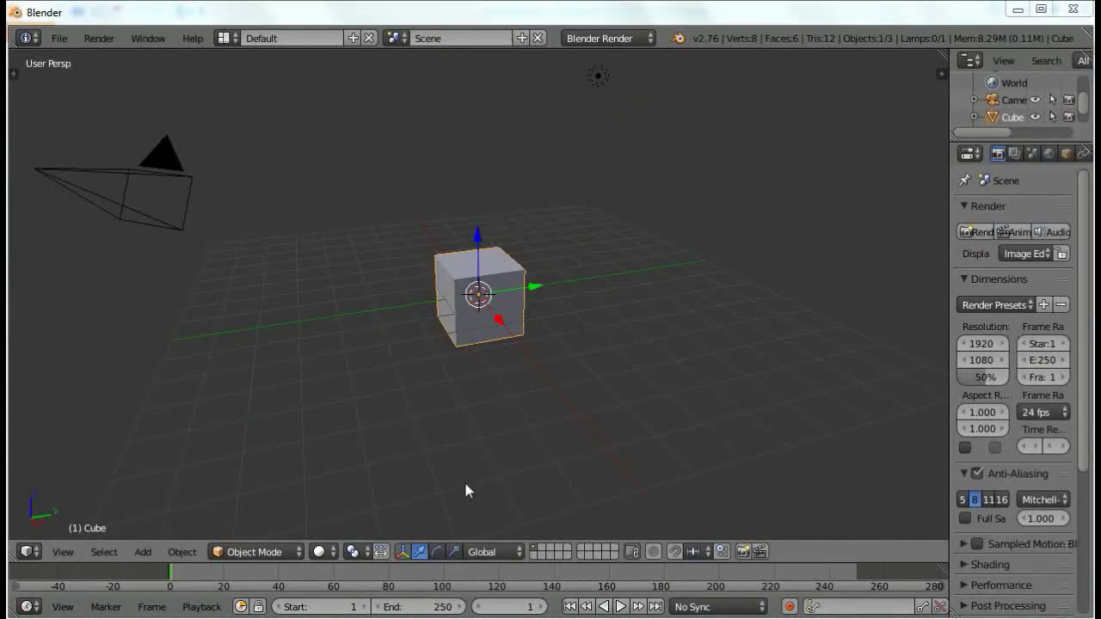
# Orbit around the cube to a three-quarter angle with the grid level and camera above right
pyautogui.moveTo(556, 462); pyautogui.dragTo(675, 438, button='middle')
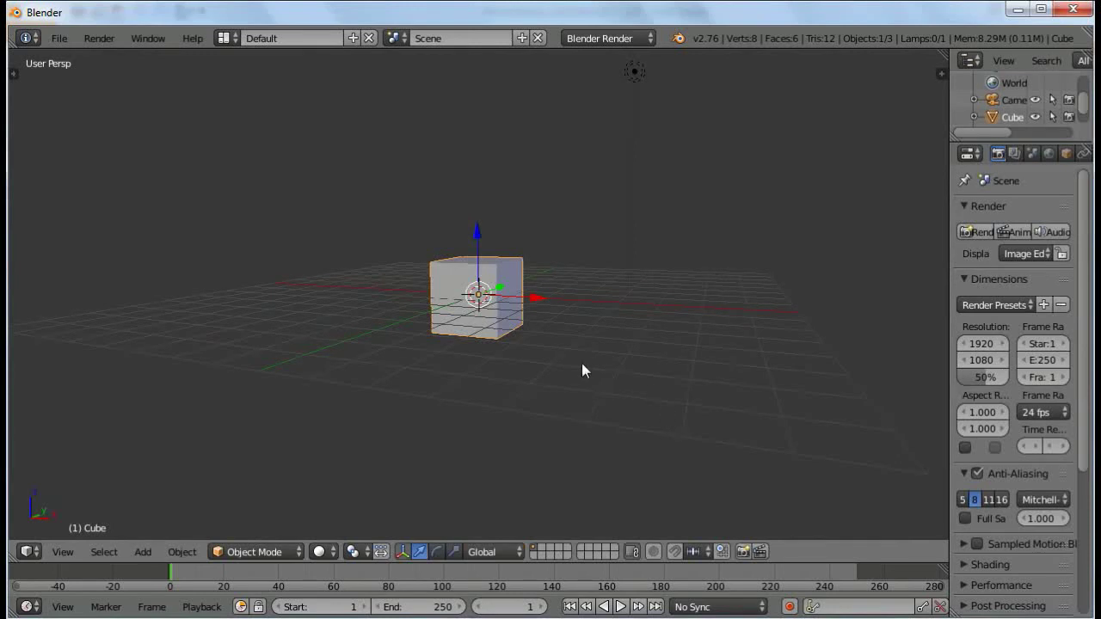
pyautogui.moveTo(582, 368); pyautogui.dragTo(284, 293, button='middle')
pyautogui.moveTo(342, 273); pyautogui.dragTo(404, 263, button='middle')
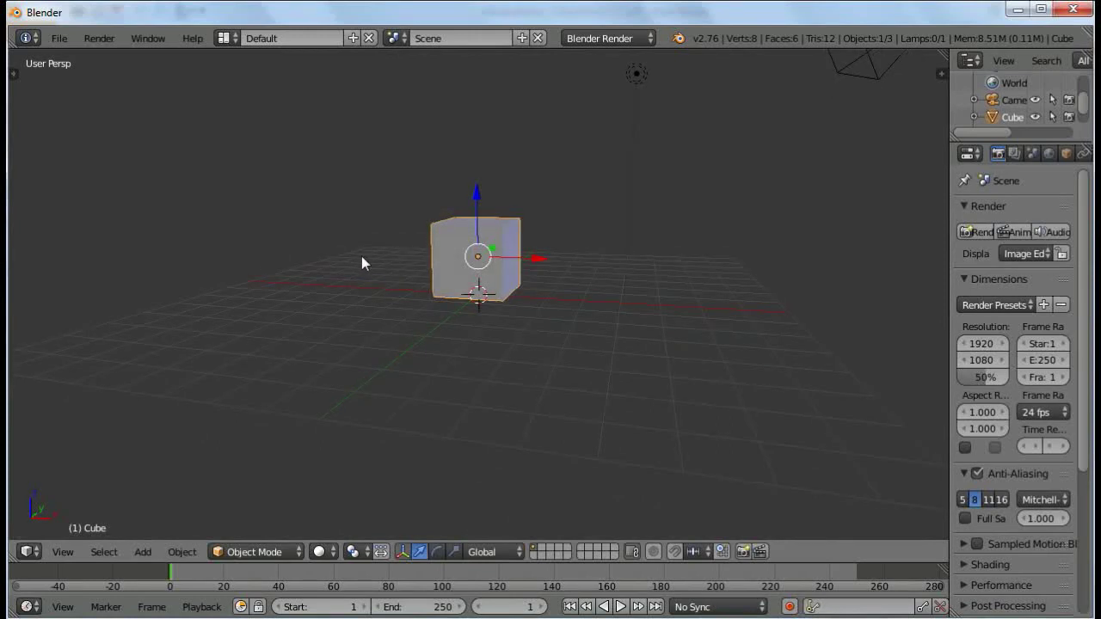
pyautogui.moveTo(364, 259); pyautogui.dragTo(491, 277, button='middle')
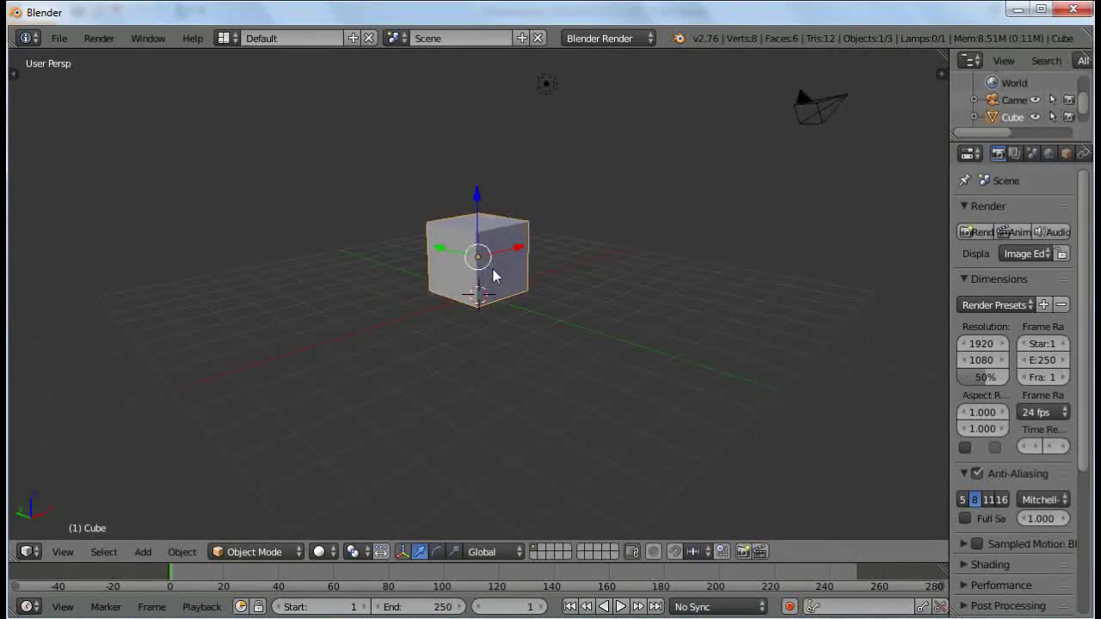